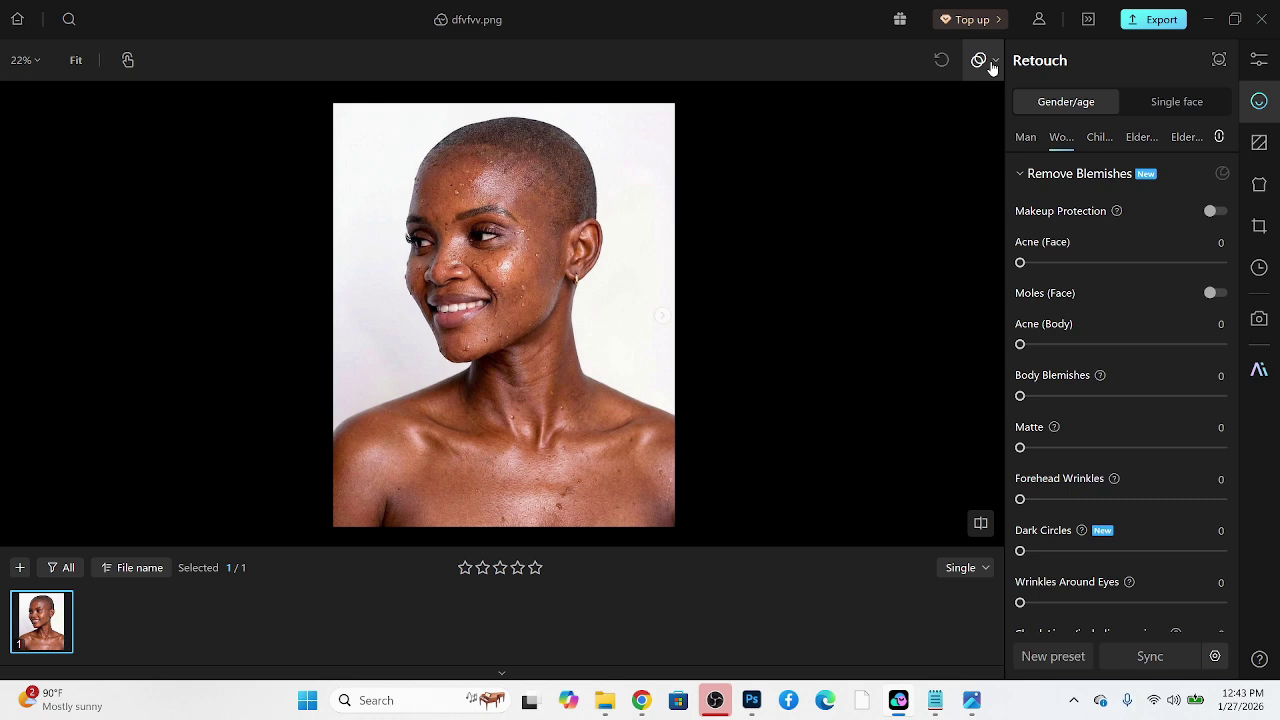
Expand the Skin retouch settings for the woman and look through them as far as the skin tone choices.
scroll(1186, 506, "down", 5)
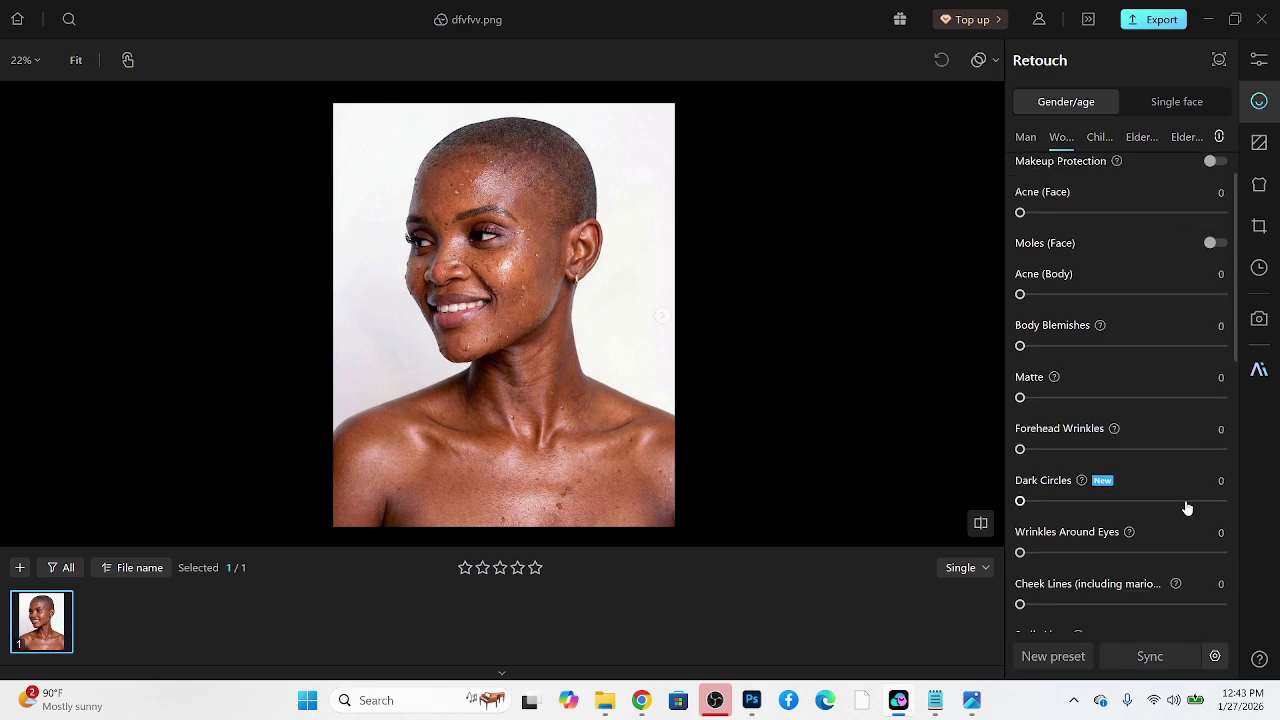
scroll(1187, 508, "down", 6)
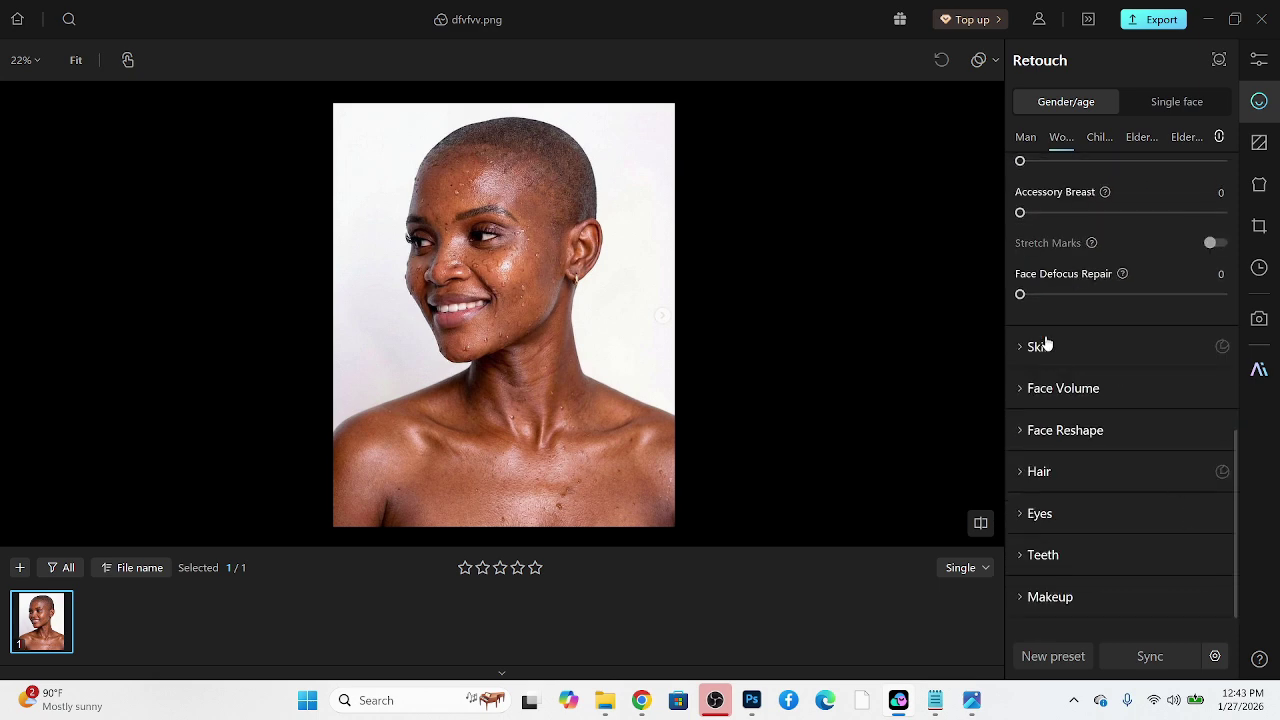
left_click(1045, 344)
scroll(1148, 508, "down", 12)
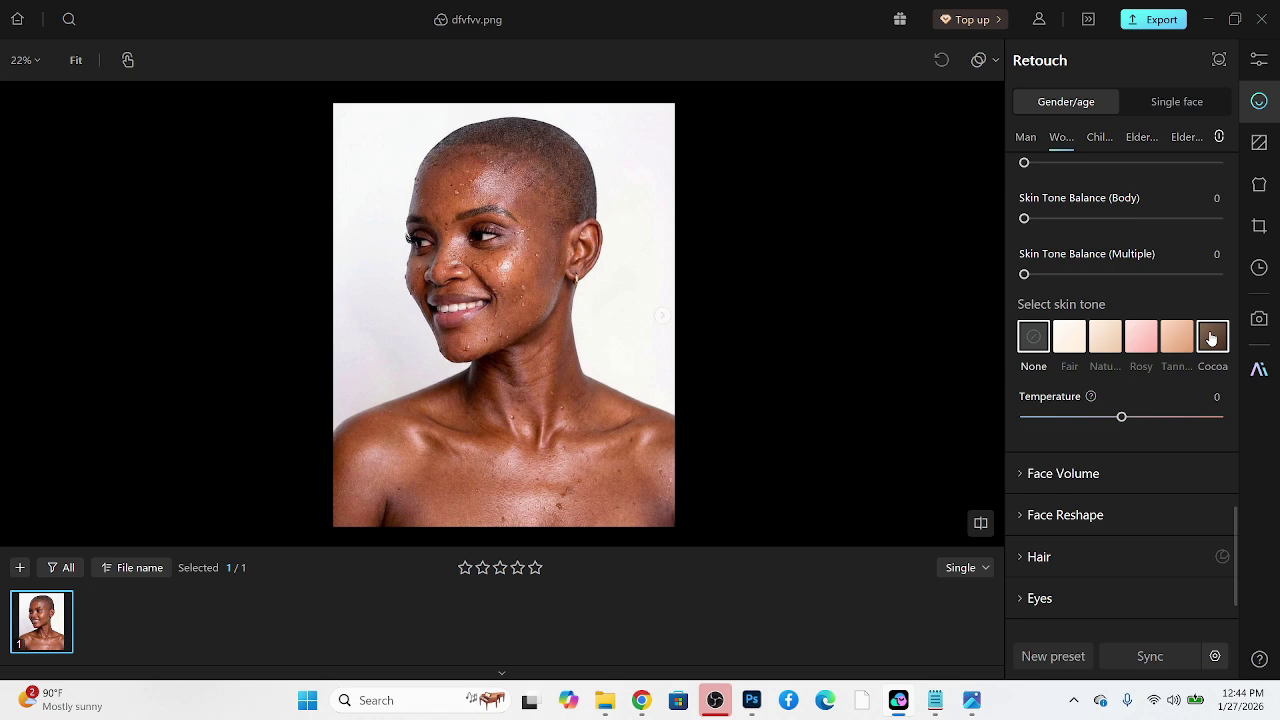
In the global color adjustment's Tone settings, lower the portrait's Exposure to -0.29.
left_click(1254, 60)
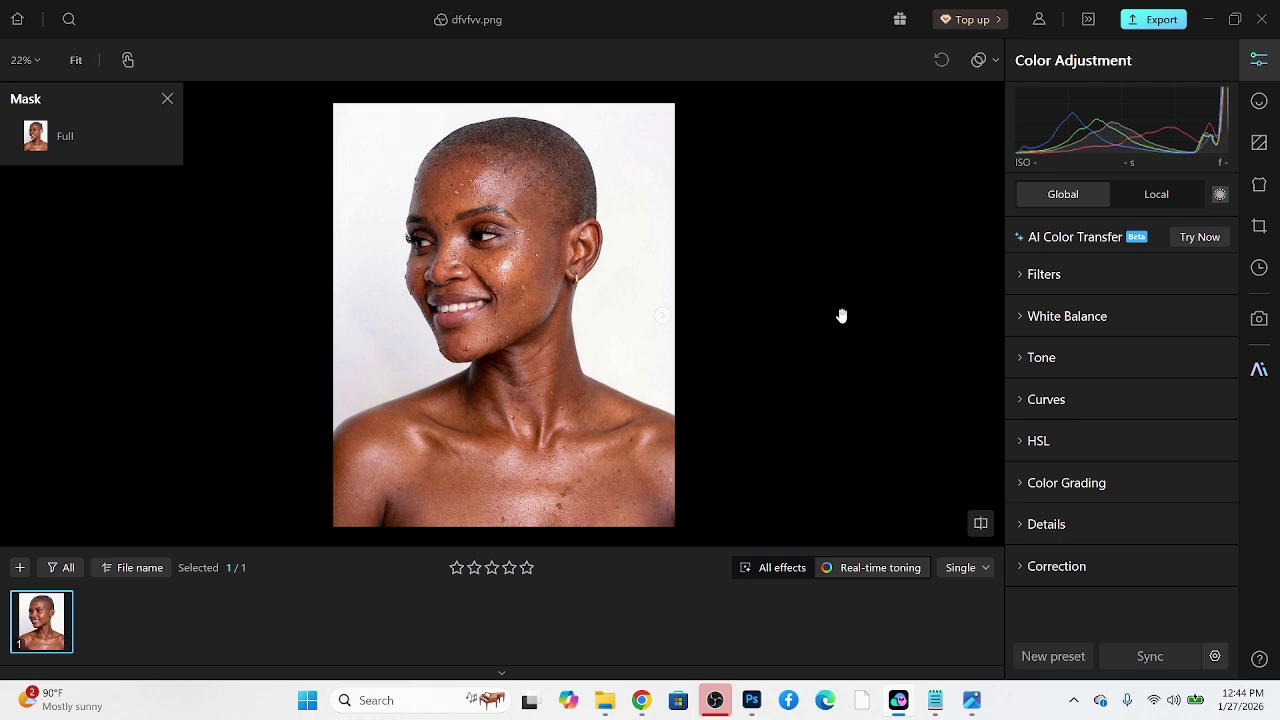
left_click(1024, 366)
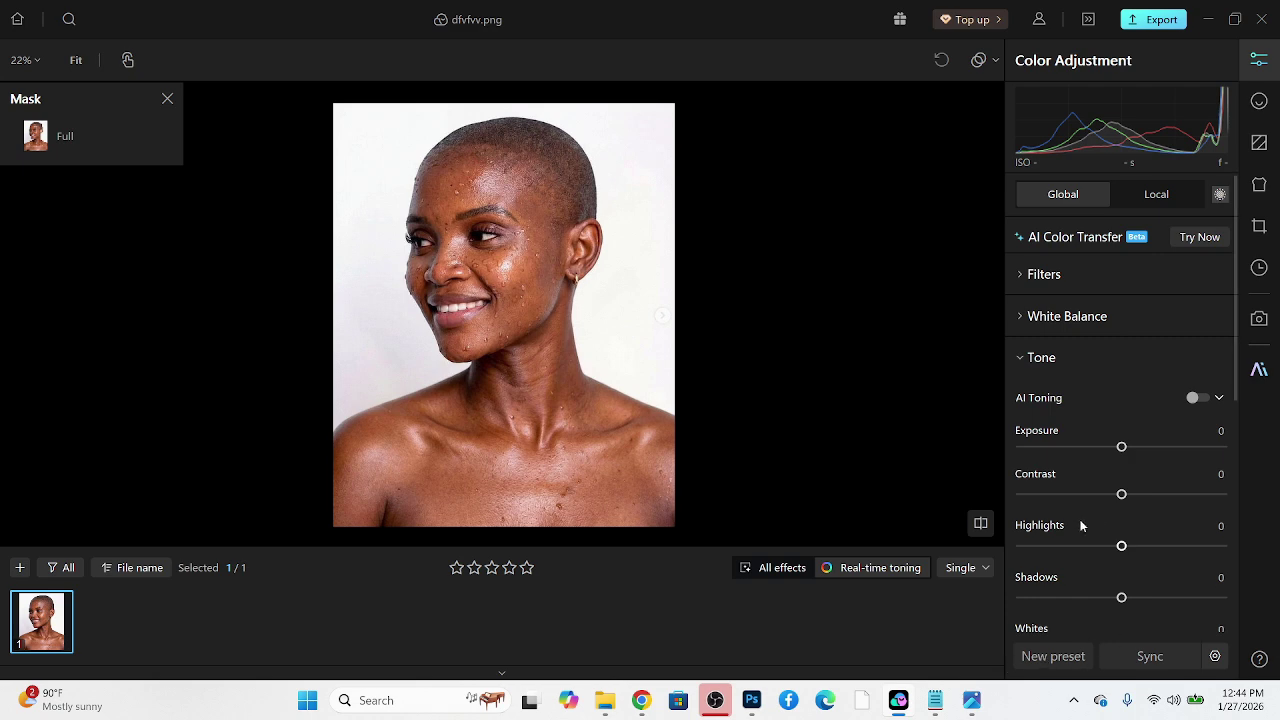
left_click_drag(1123, 459, 1117, 449)
left_click(1110, 449)
In the HSL Saturation settings, set Red to -29 and Orange to -23.
scroll(1133, 537, "down", 5)
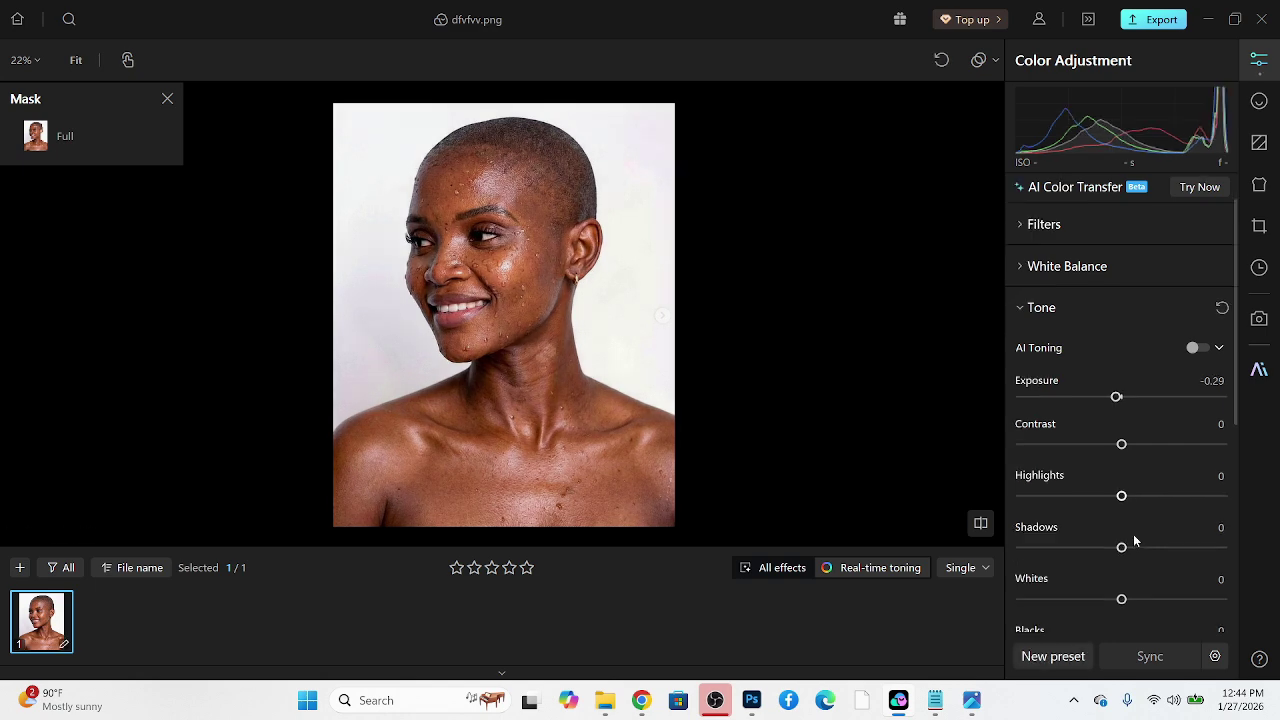
left_click(1058, 490)
scroll(1108, 340, "down", 2)
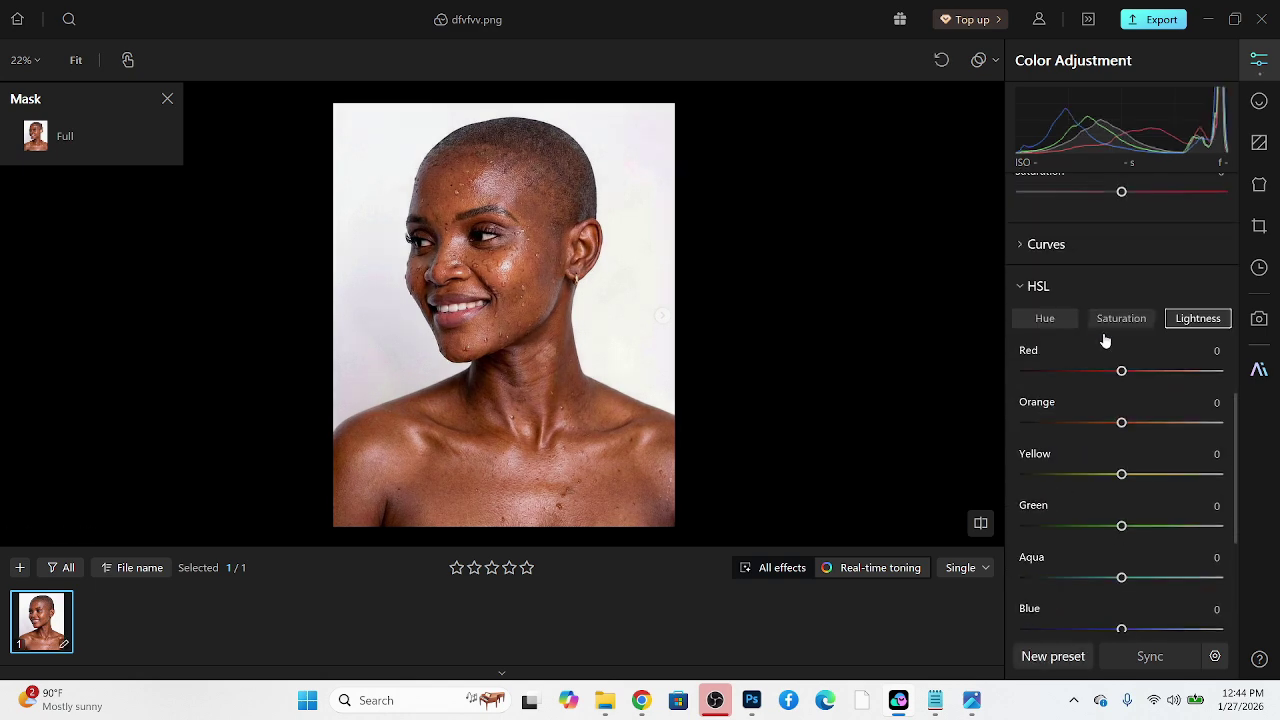
left_click(1112, 325)
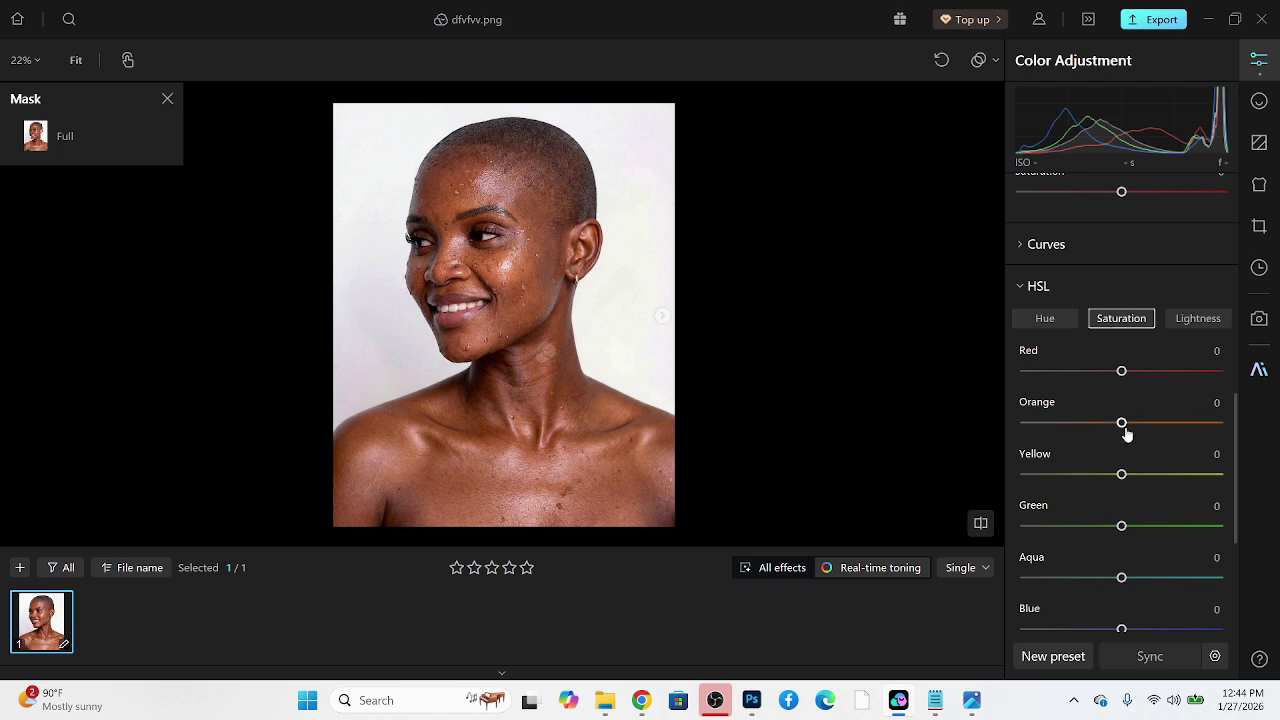
left_click_drag(1122, 425, 1104, 426)
left_click_drag(1121, 371, 1102, 372)
mouse_move(1097, 423)
left_mouse_down()
mouse_move(1083, 424)
mouse_move(1100, 425)
left_mouse_up()
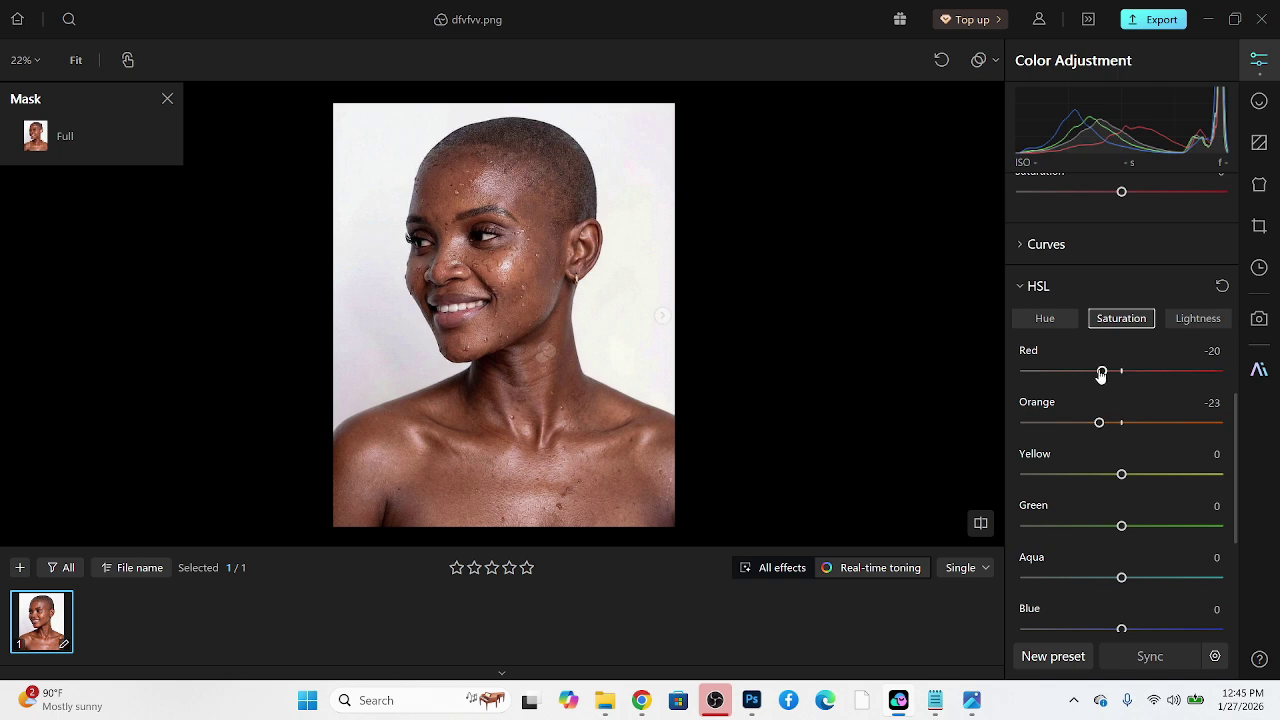
left_click_drag(1101, 371, 1095, 375)
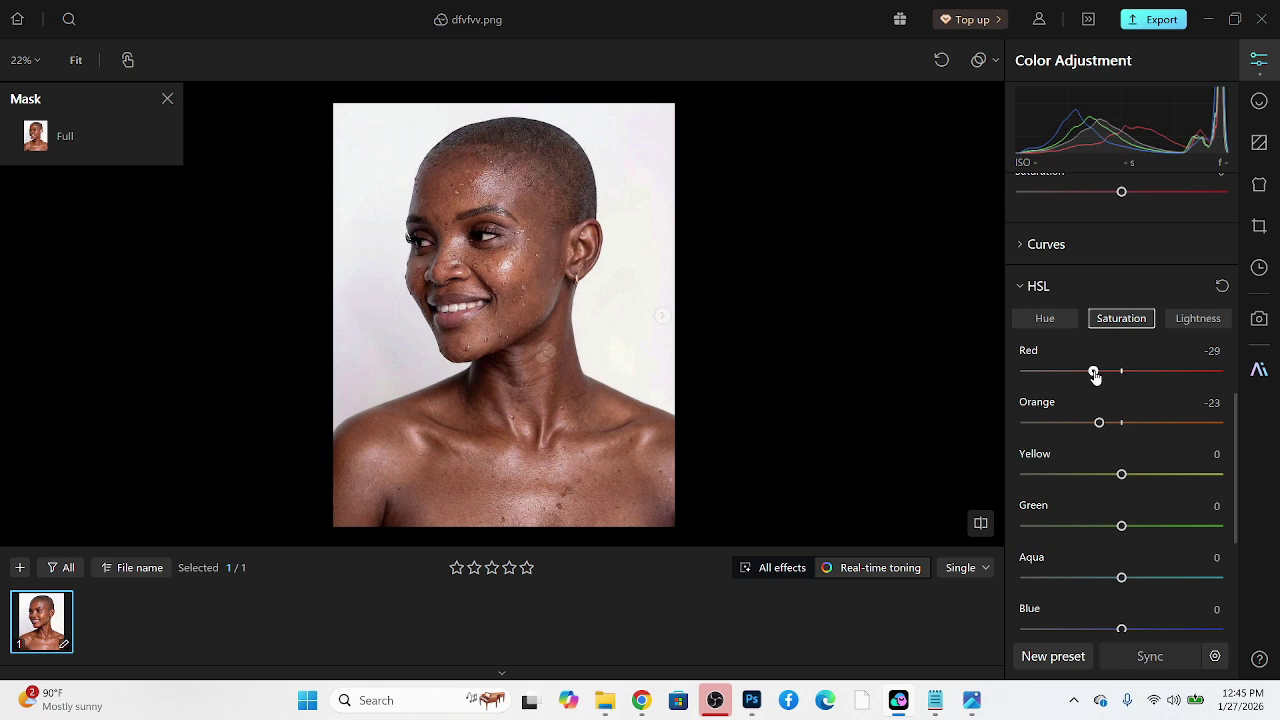
In the HSL Lightness settings, set Red to -12 and Orange to -10.
left_click(1218, 320)
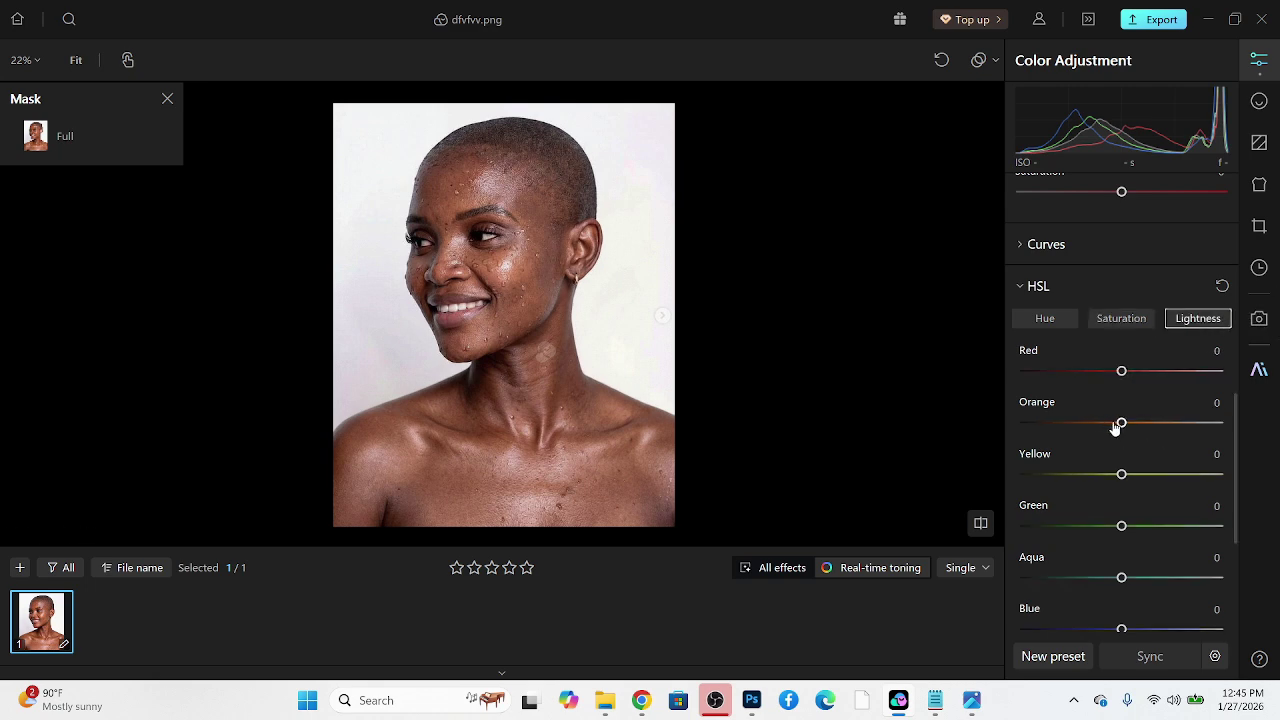
left_click_drag(1115, 425, 1112, 424)
left_click_drag(1119, 371, 1110, 372)
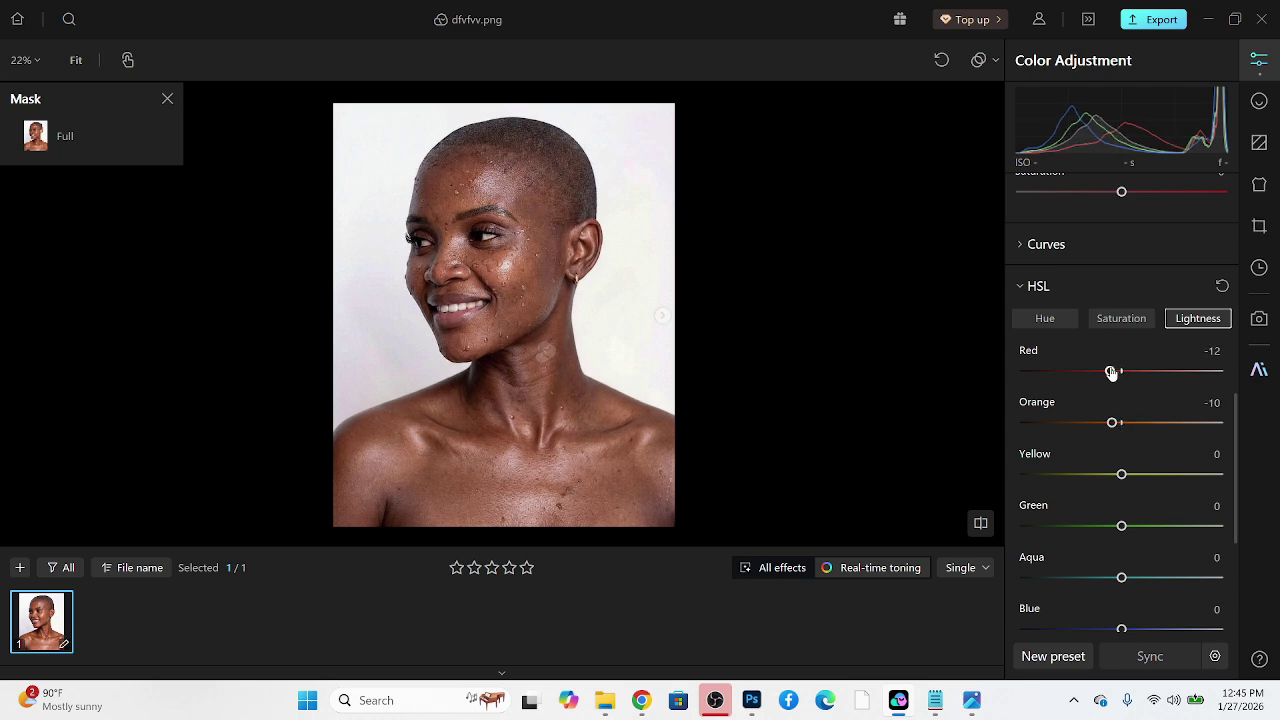
left_click_drag(542, 340, 570, 408)
In the Remove Blemishes retouch settings, set Acne (Face), Acne (Body) and Body Blemishes to 100.
left_click(1259, 101)
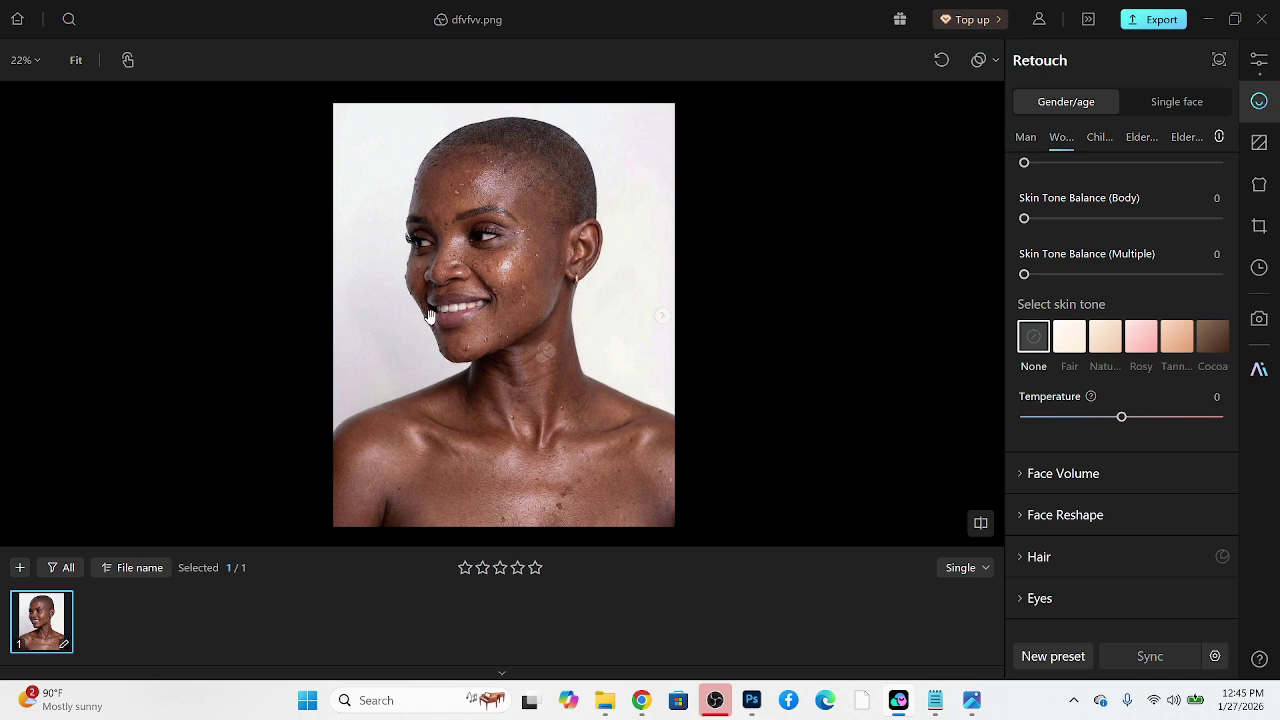
scroll(430, 316, "up", 5)
scroll(427, 350, "down", 5)
scroll(423, 390, "up", 2)
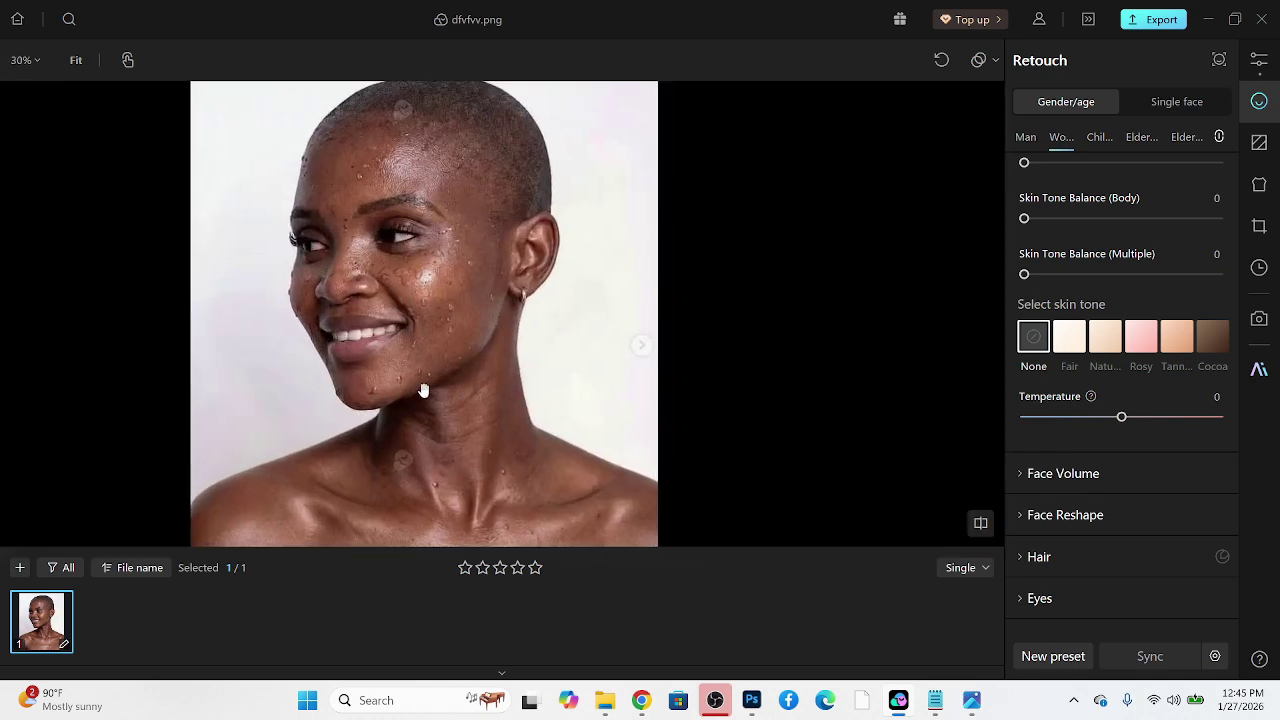
scroll(420, 366, "down", 2)
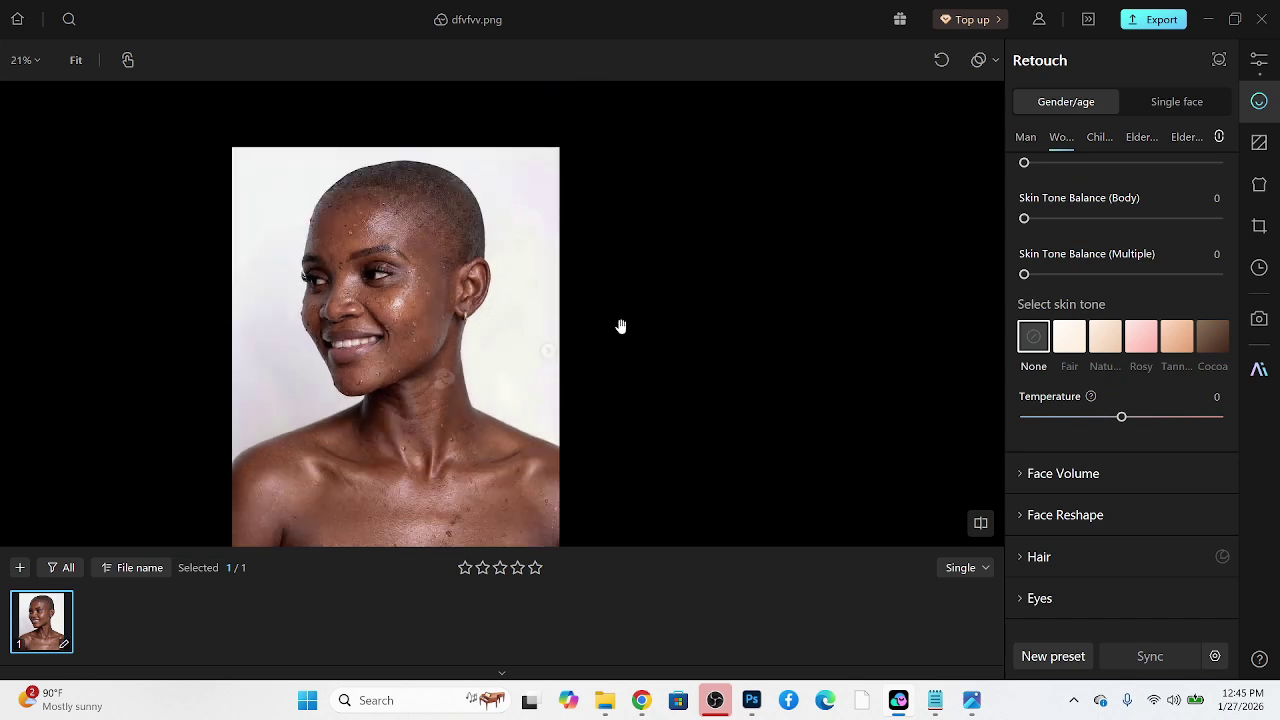
scroll(1079, 398, "up", 10)
scroll(1079, 398, "up", 1)
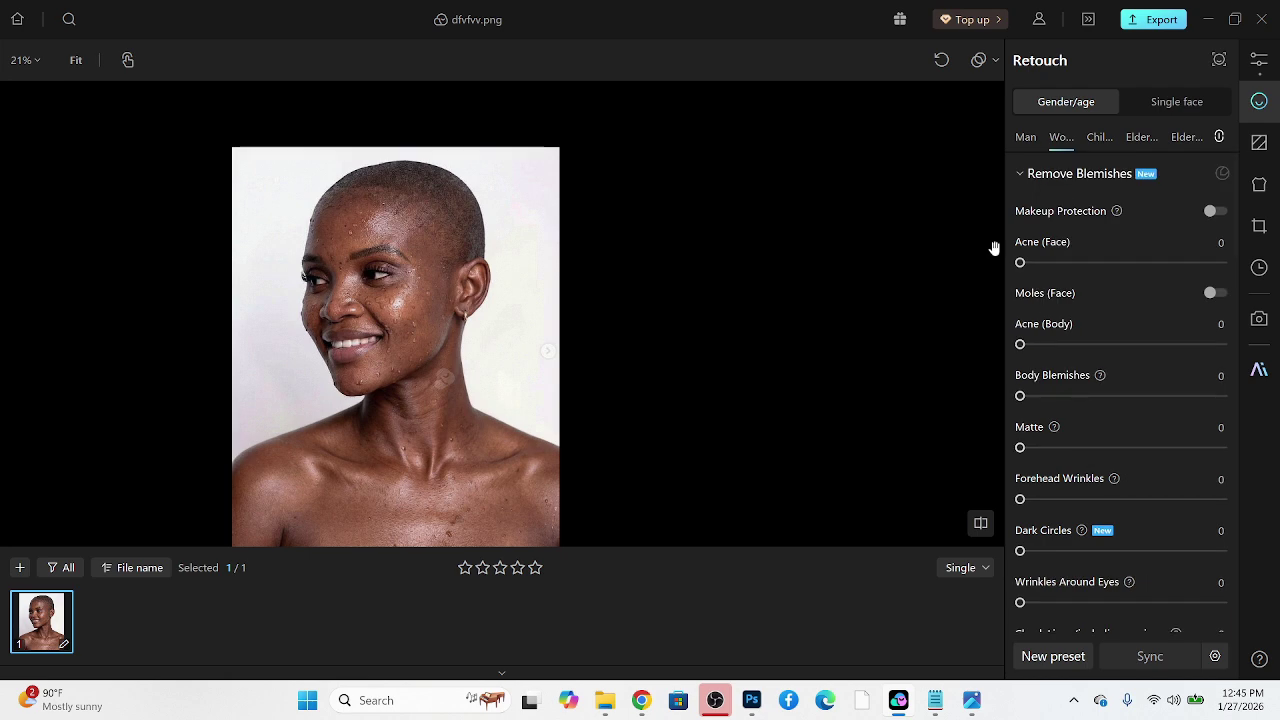
left_click_drag(1089, 264, 1222, 263)
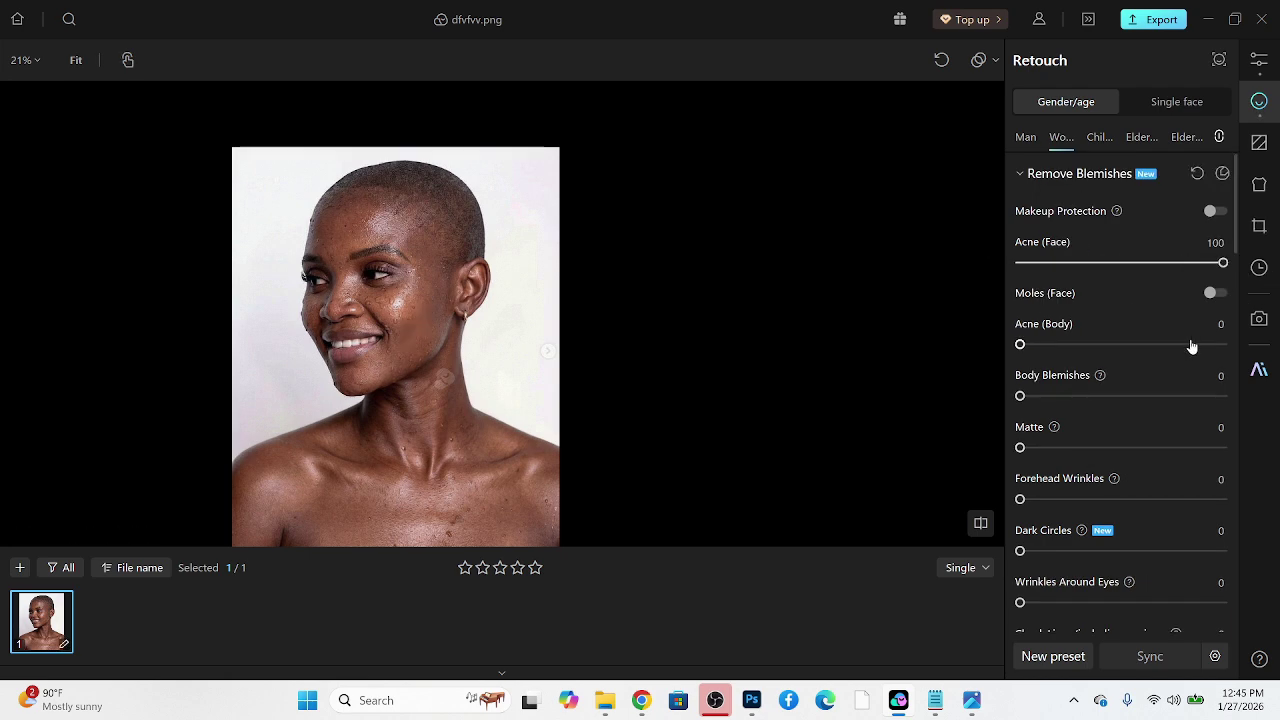
left_click_drag(1191, 344, 1270, 345)
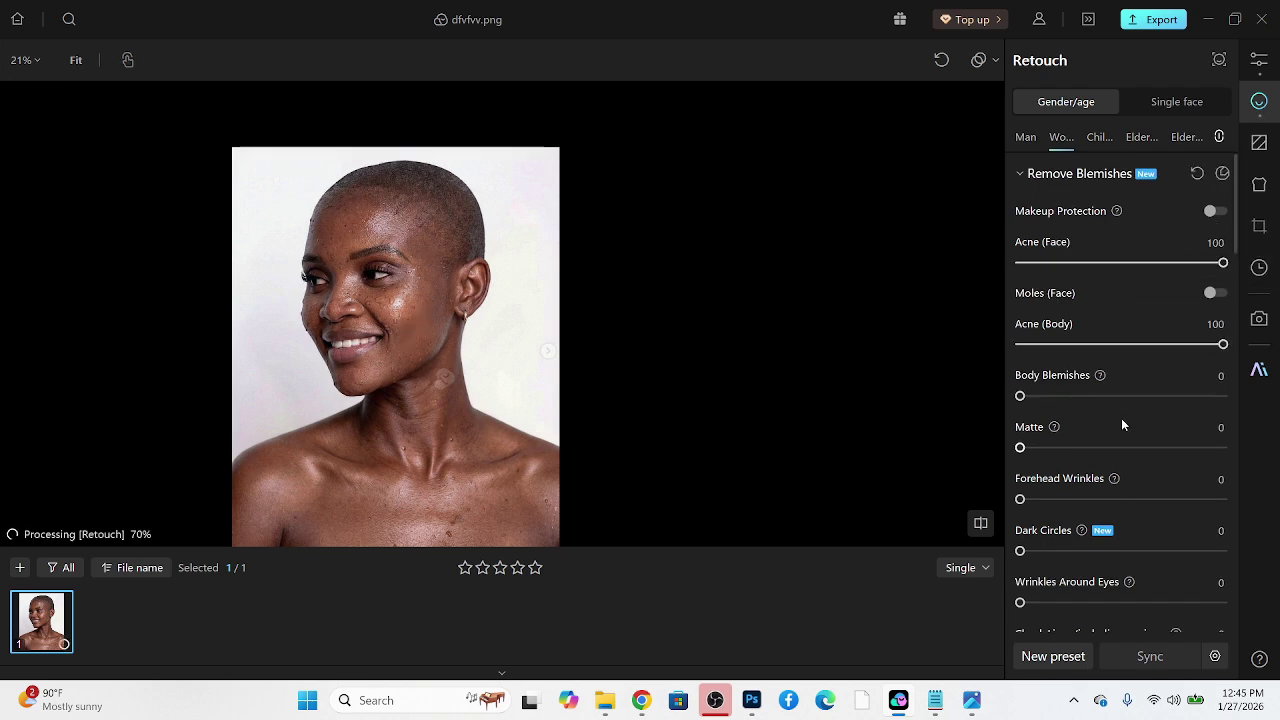
left_click_drag(1103, 397, 1250, 397)
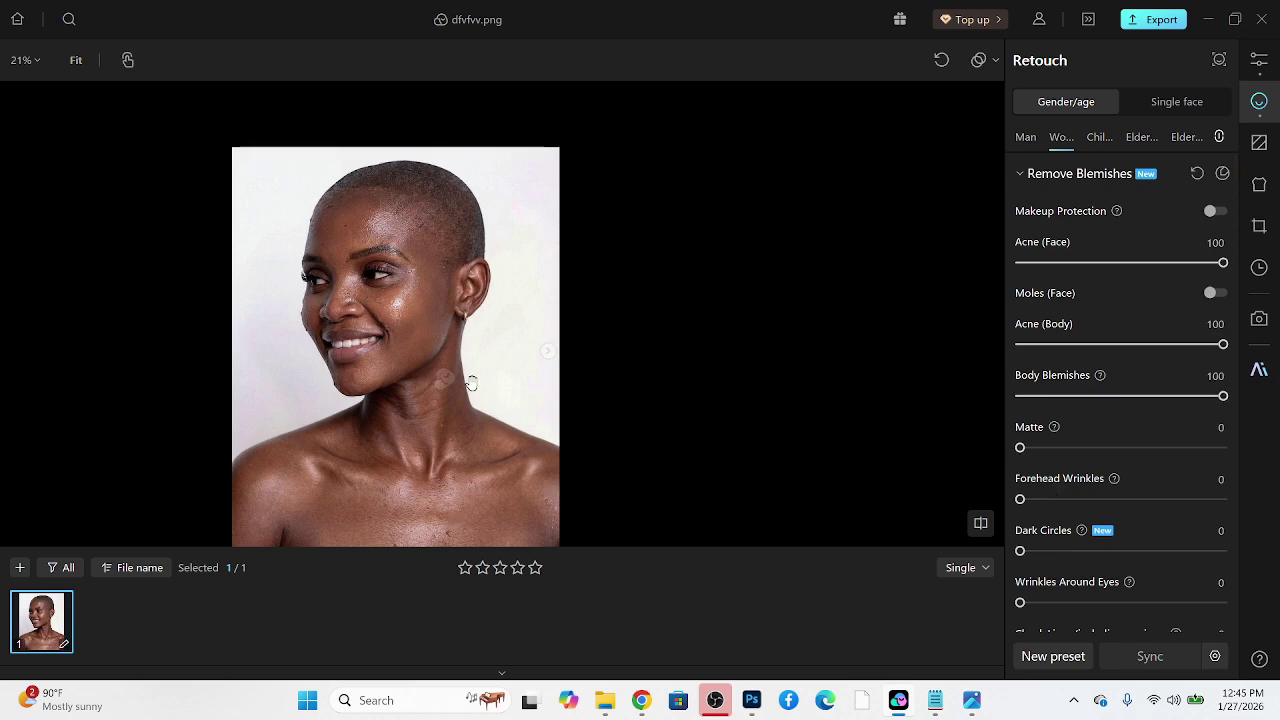
Turn on Moles (Face) removal and check the face up close.
scroll(470, 382, "up", 3)
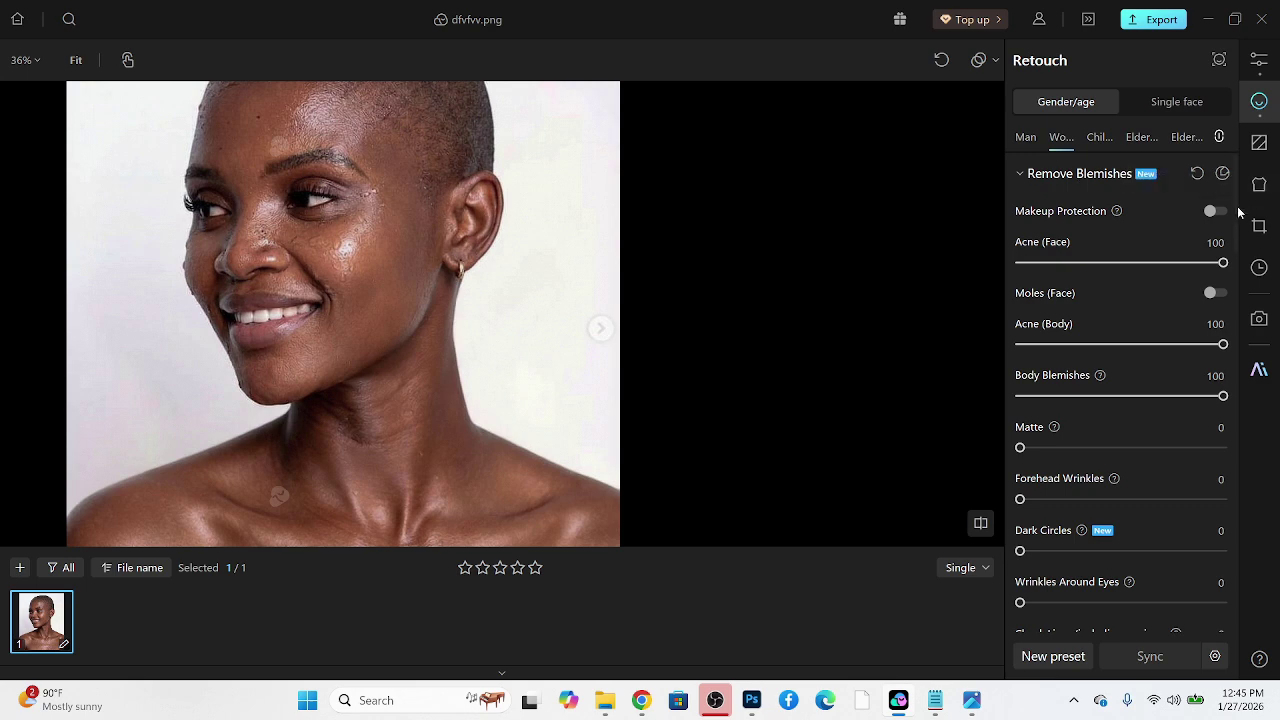
left_click(1213, 295)
left_click_drag(360, 367, 436, 461)
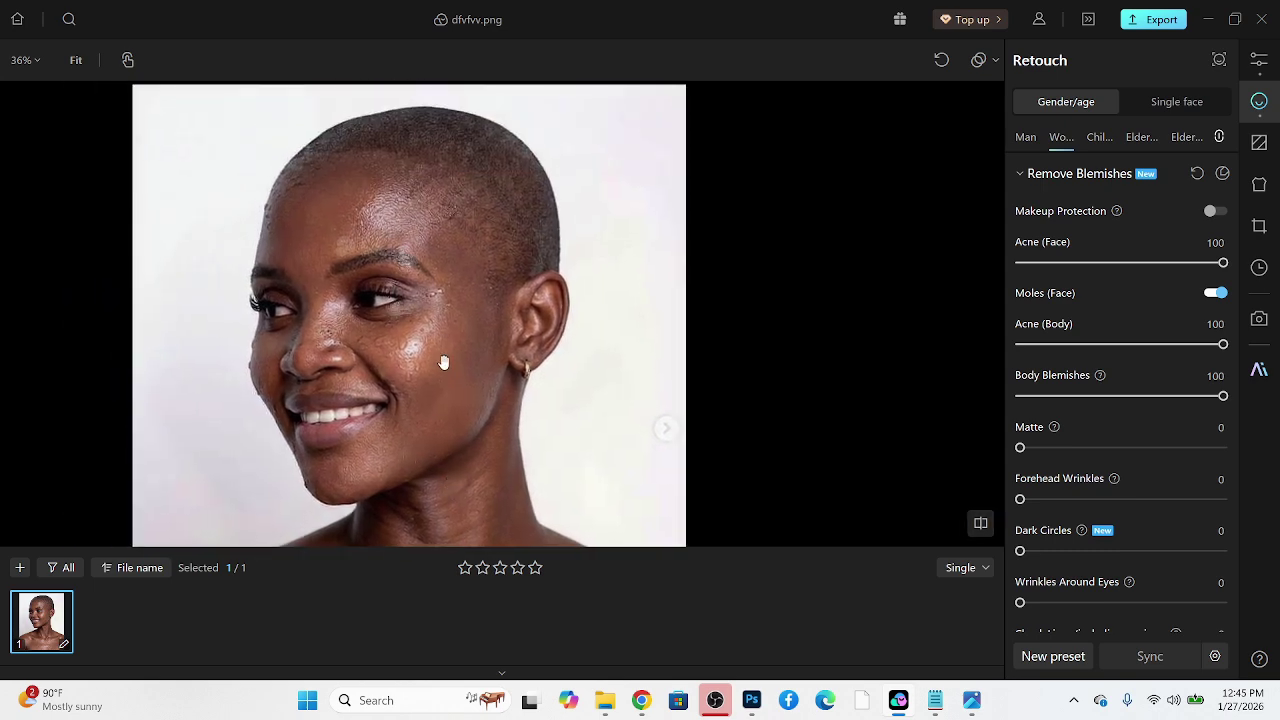
scroll(443, 363, "down", 2)
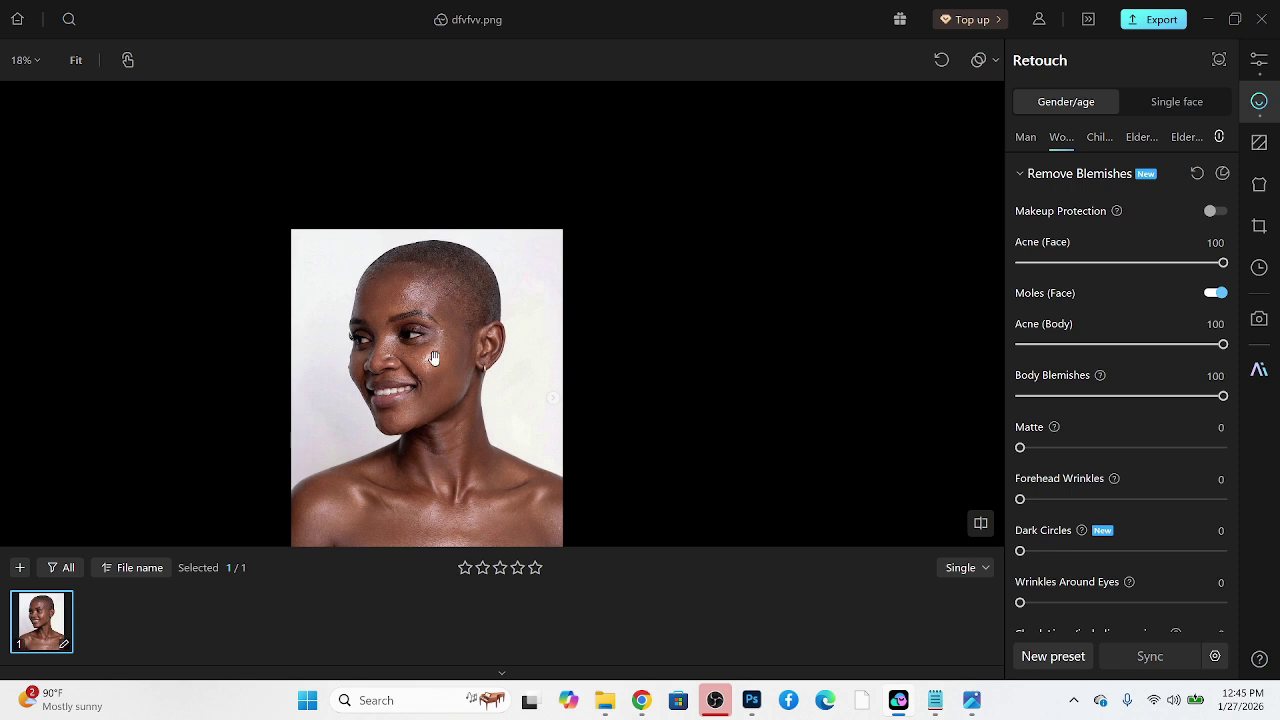
scroll(434, 358, "up", 2)
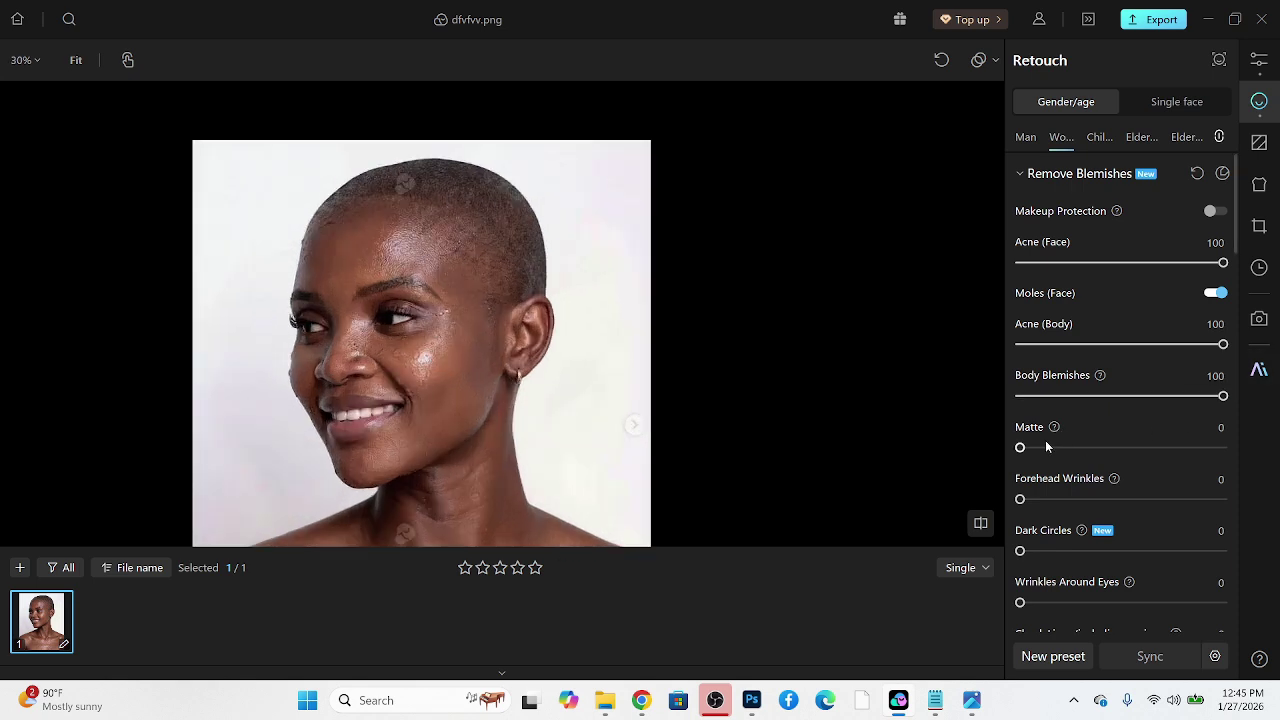
Set Matte to 78 to reduce the skin shine, and compare the portrait with the original.
left_click_drag(1080, 448, 1178, 447)
scroll(371, 188, "down", 5)
scroll(396, 292, "up", 5)
left_click(396, 292)
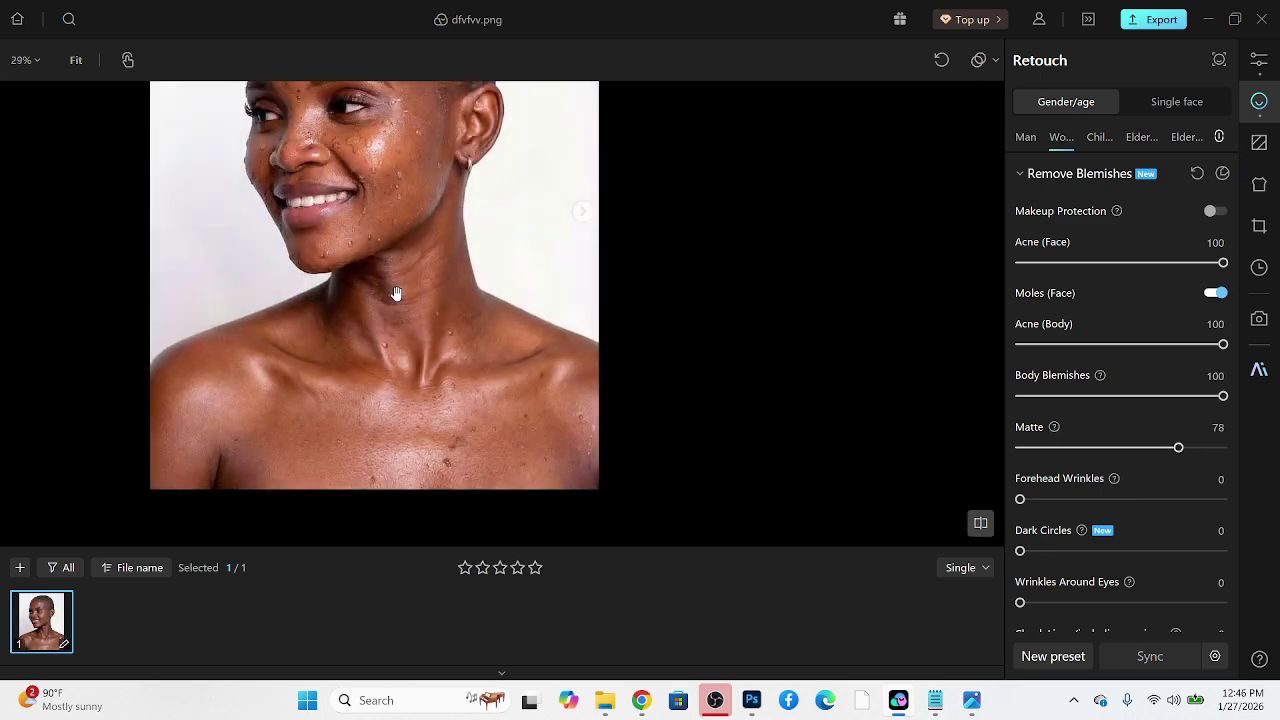
left_click_drag(469, 243, 497, 354)
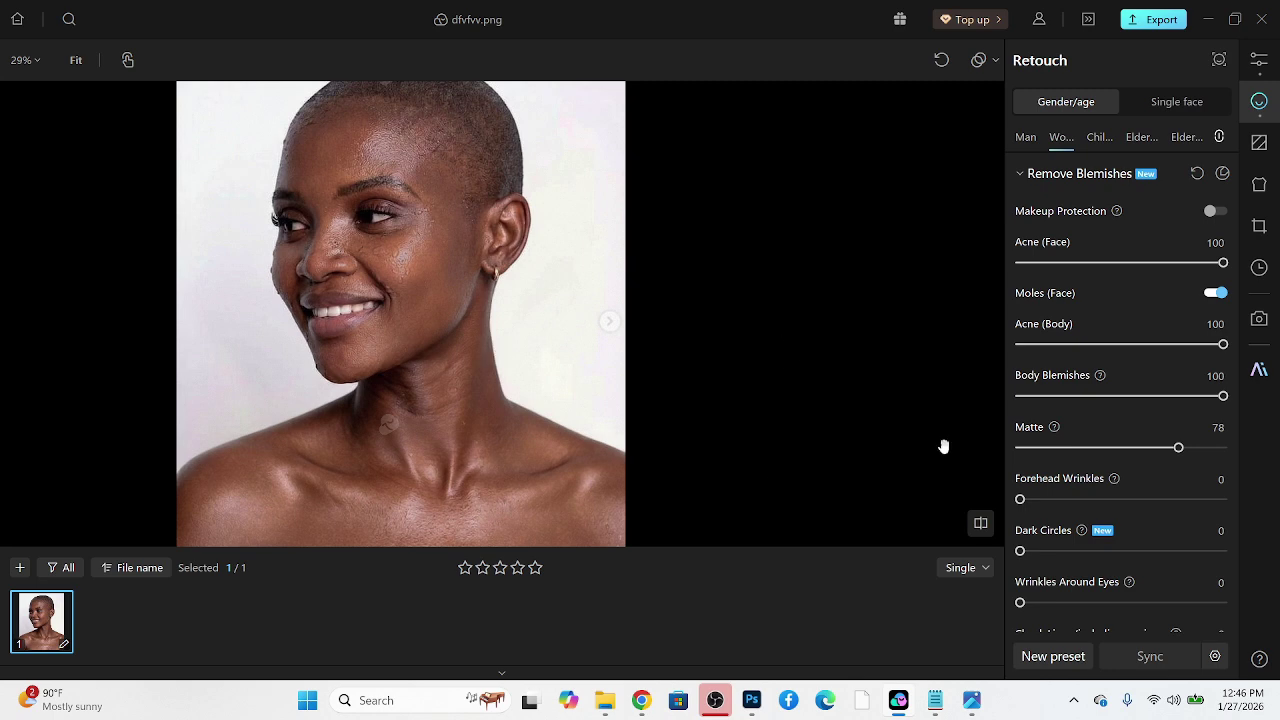
Set Face Defocus Repair and Accessory Breast to 100 and inspect the chest and face up close.
scroll(1111, 520, "down", 3)
scroll(1115, 530, "down", 1)
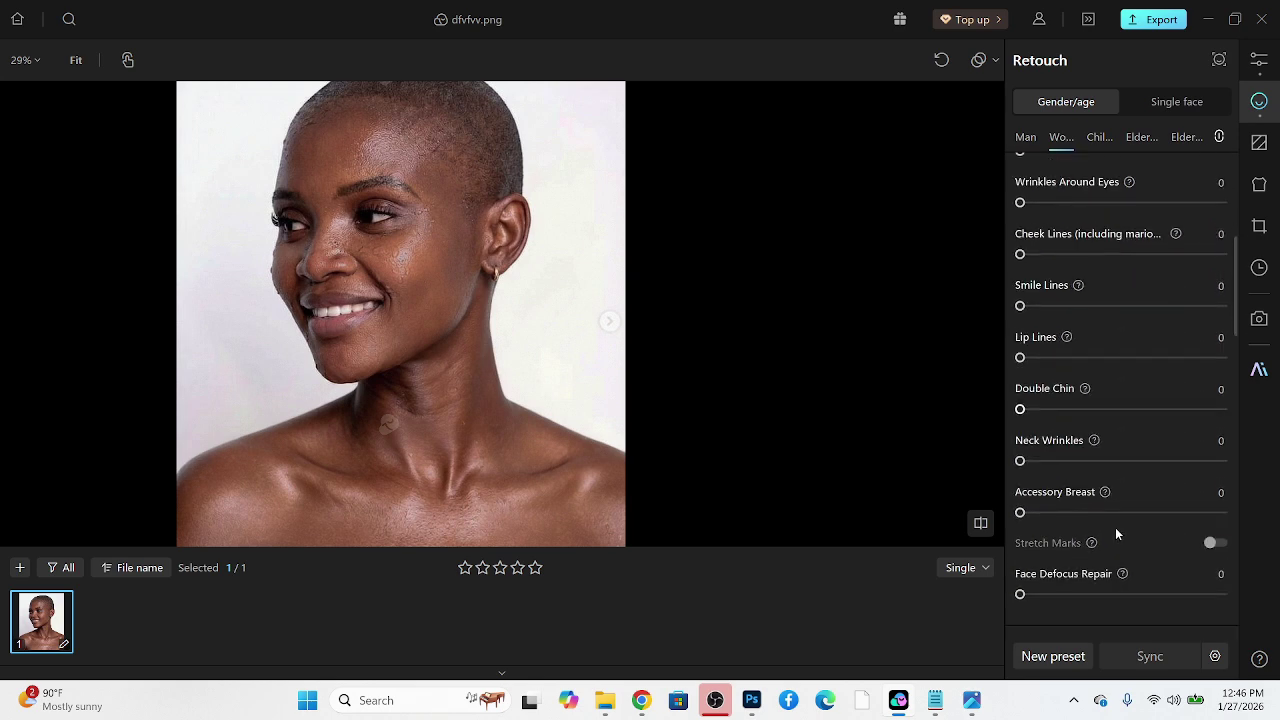
scroll(1110, 530, "down", 1)
left_click_drag(1080, 505, 1227, 510)
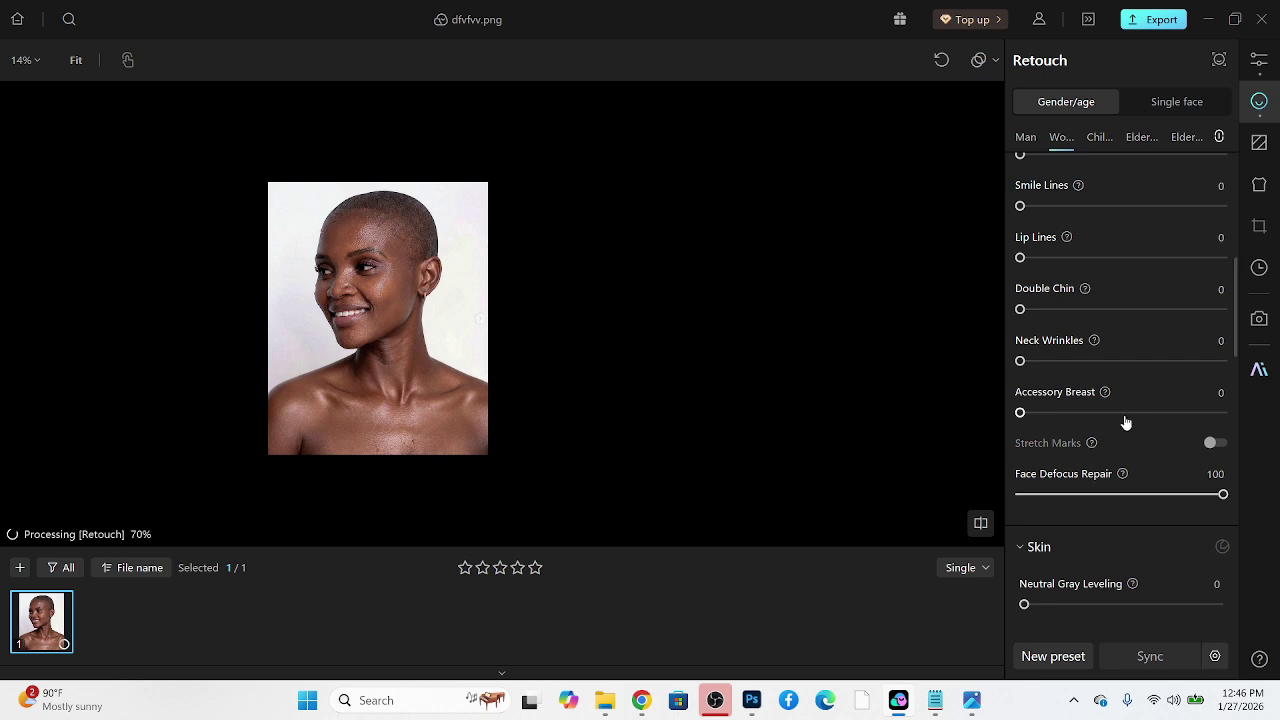
left_click_drag(1123, 413, 1260, 420)
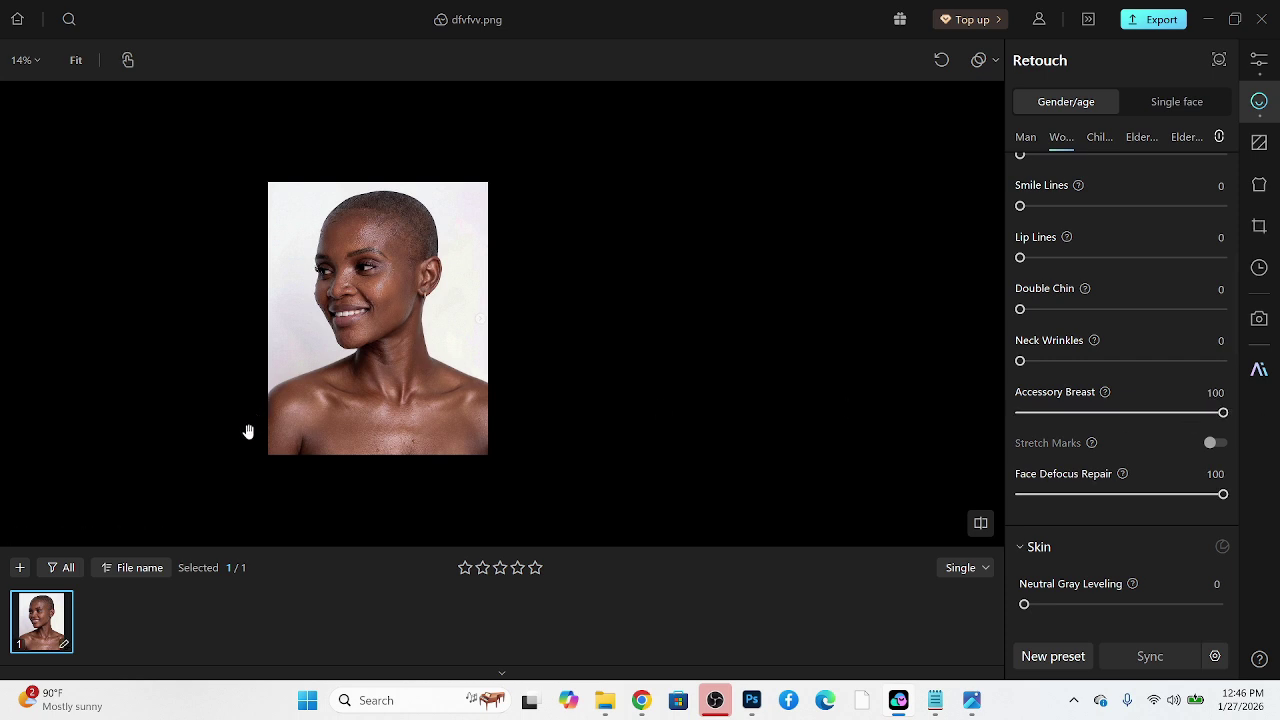
scroll(374, 394, "up", 3)
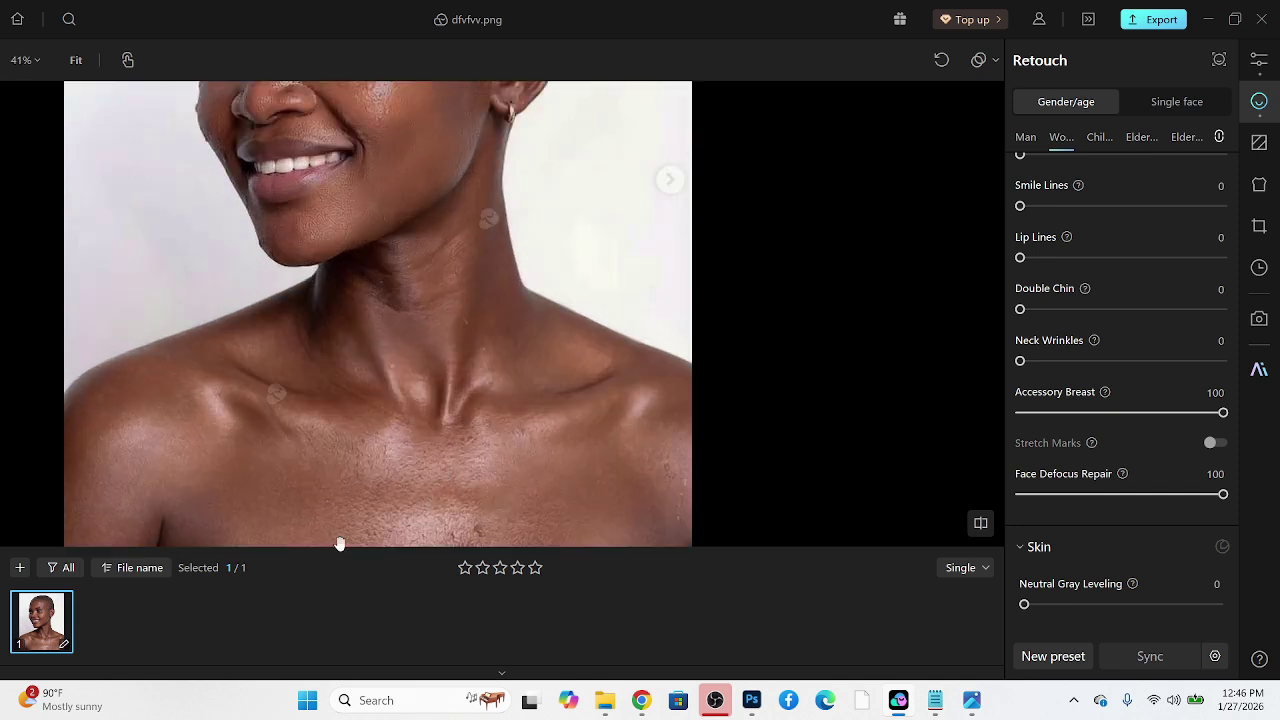
left_click_drag(401, 171, 400, 445)
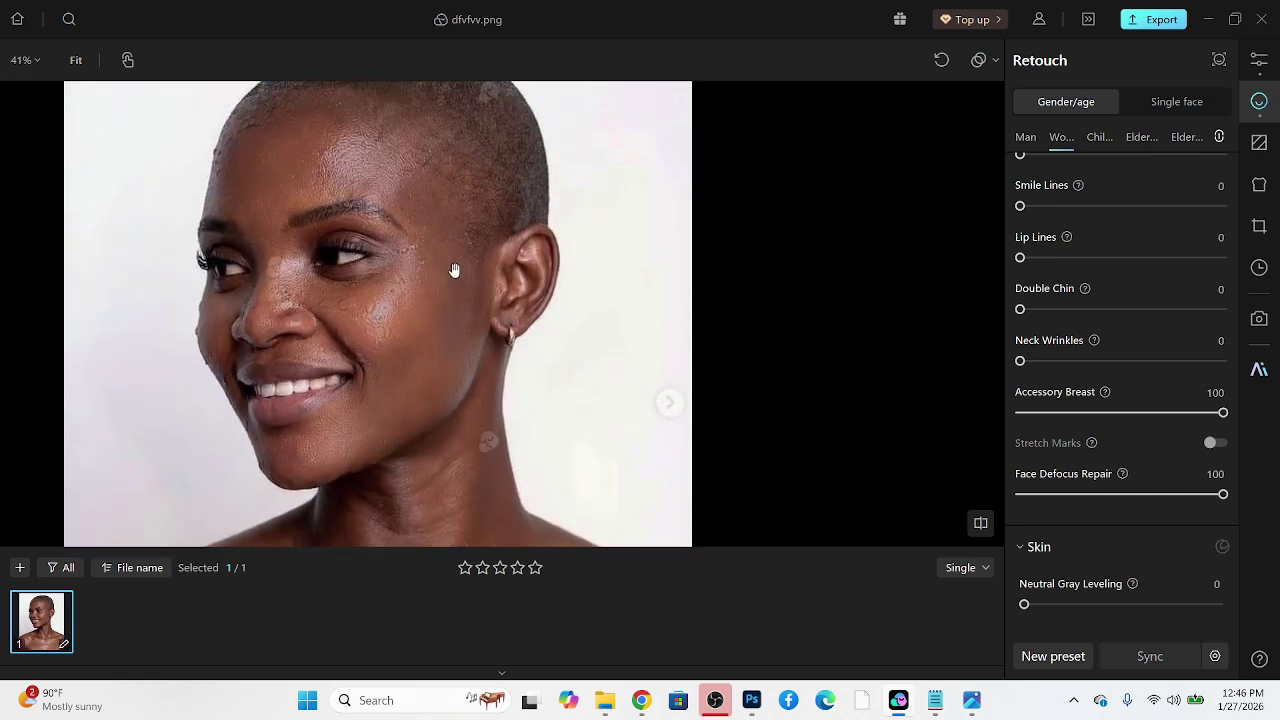
In the Skin settings, set the face's Frequency Separation to 100 with High-frequency enhancement at 29.
scroll(1158, 471, "down", 5)
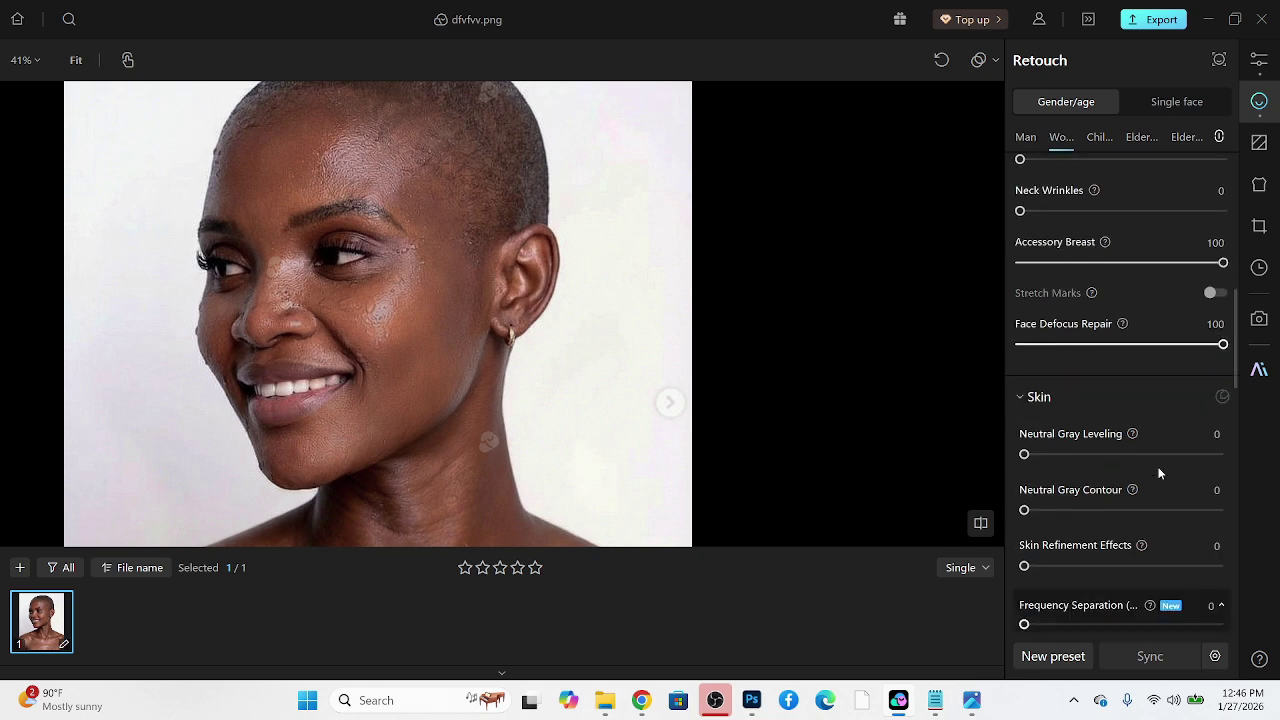
scroll(1160, 472, "down", 1)
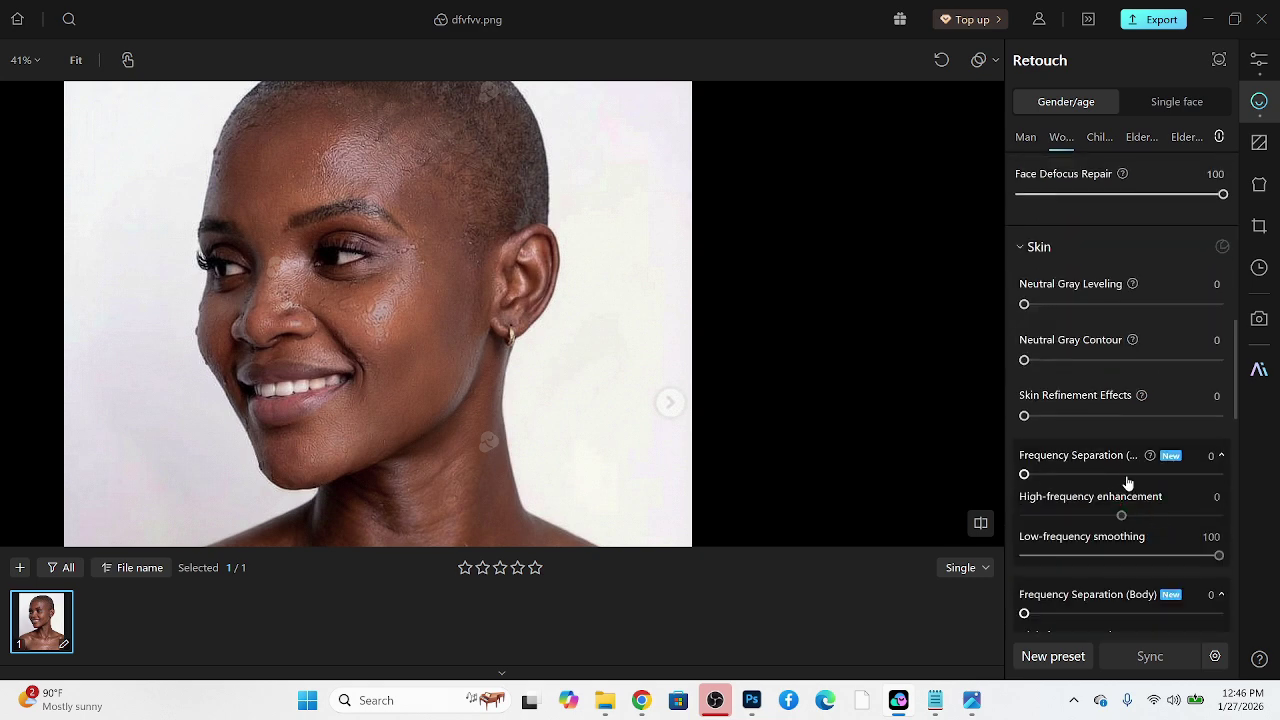
left_click(1160, 475)
left_click_drag(1162, 485, 1178, 486)
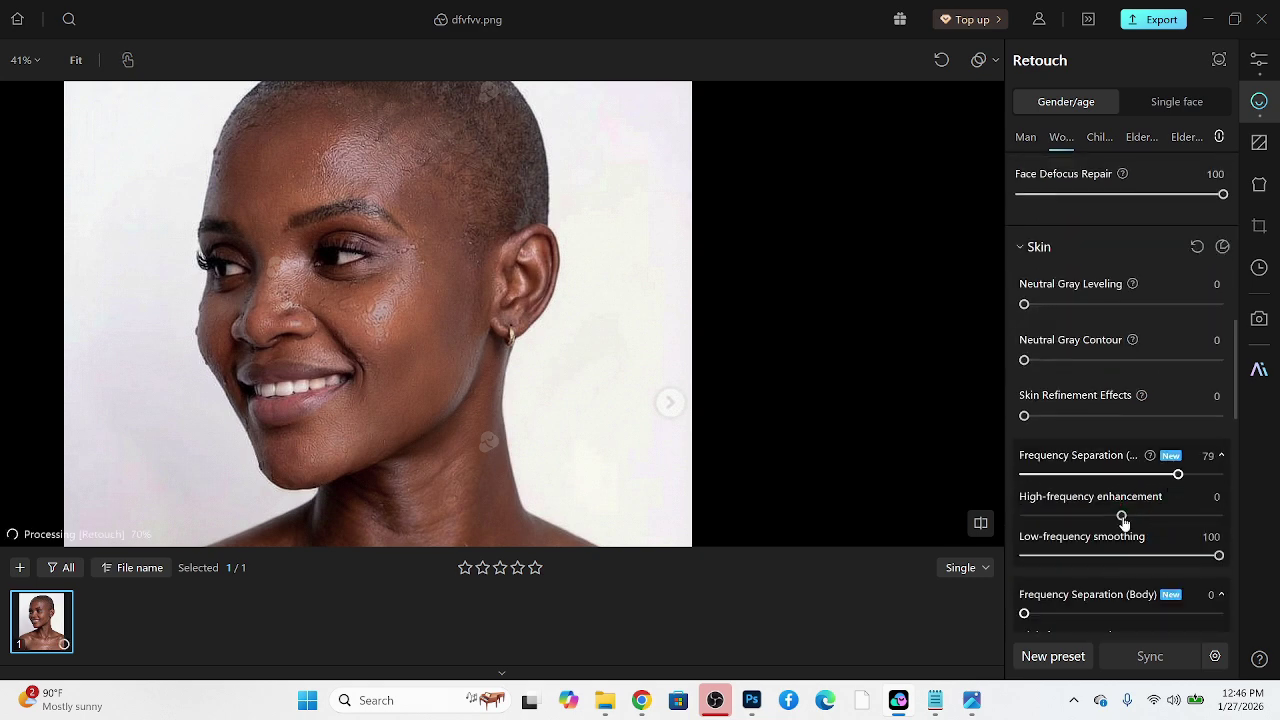
left_click_drag(1122, 518, 1138, 524)
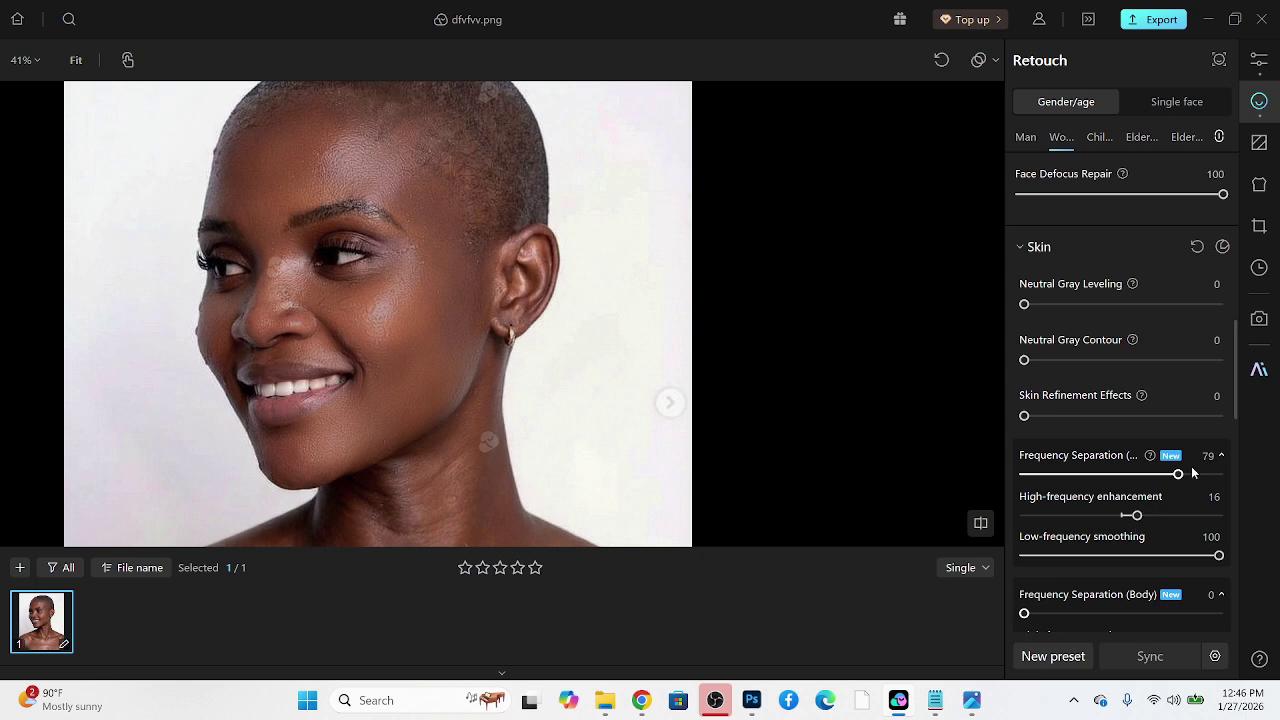
left_click_drag(1203, 486, 1229, 508)
left_click_drag(1137, 516, 1151, 522)
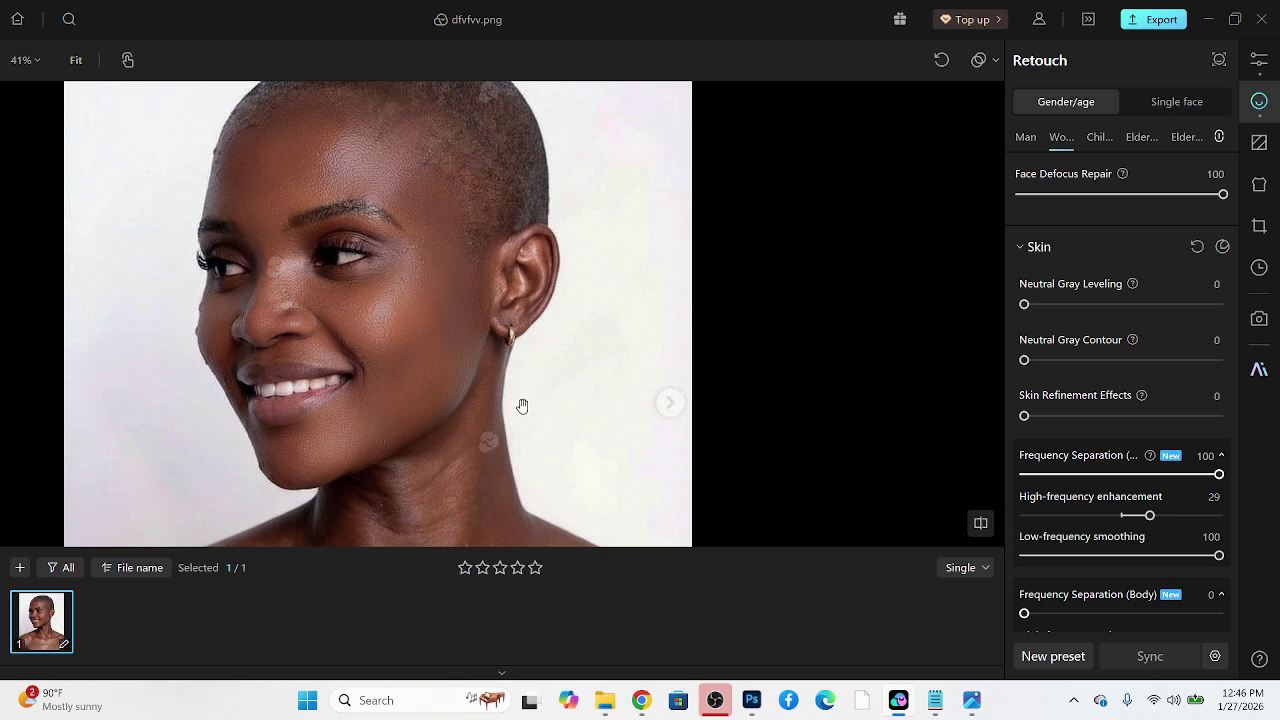
Set Neutral Gray Leveling and Neutral Gray Contour to 100 and Skin Refinement Effects to 53, and inspect the face up close.
key("backslash")
left_click_drag(1050, 416, 1108, 418)
left_click(1220, 304)
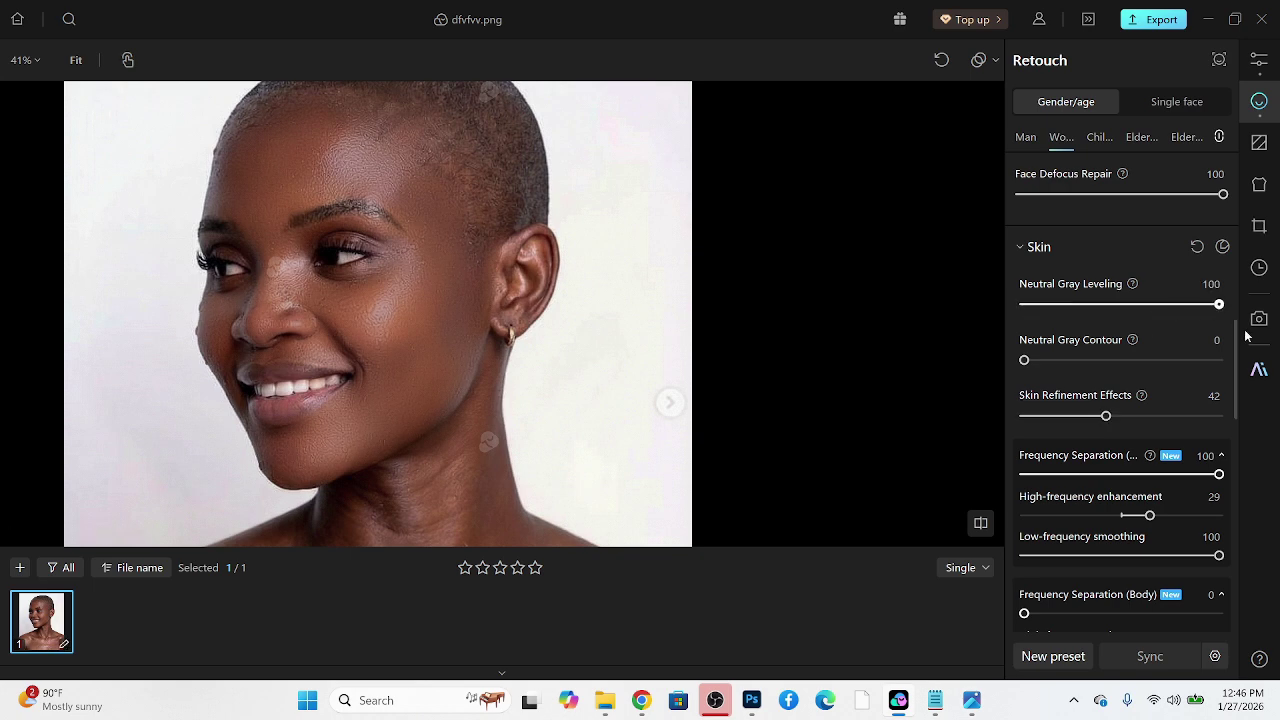
left_click(1148, 416)
left_click_drag(1148, 419, 1156, 420)
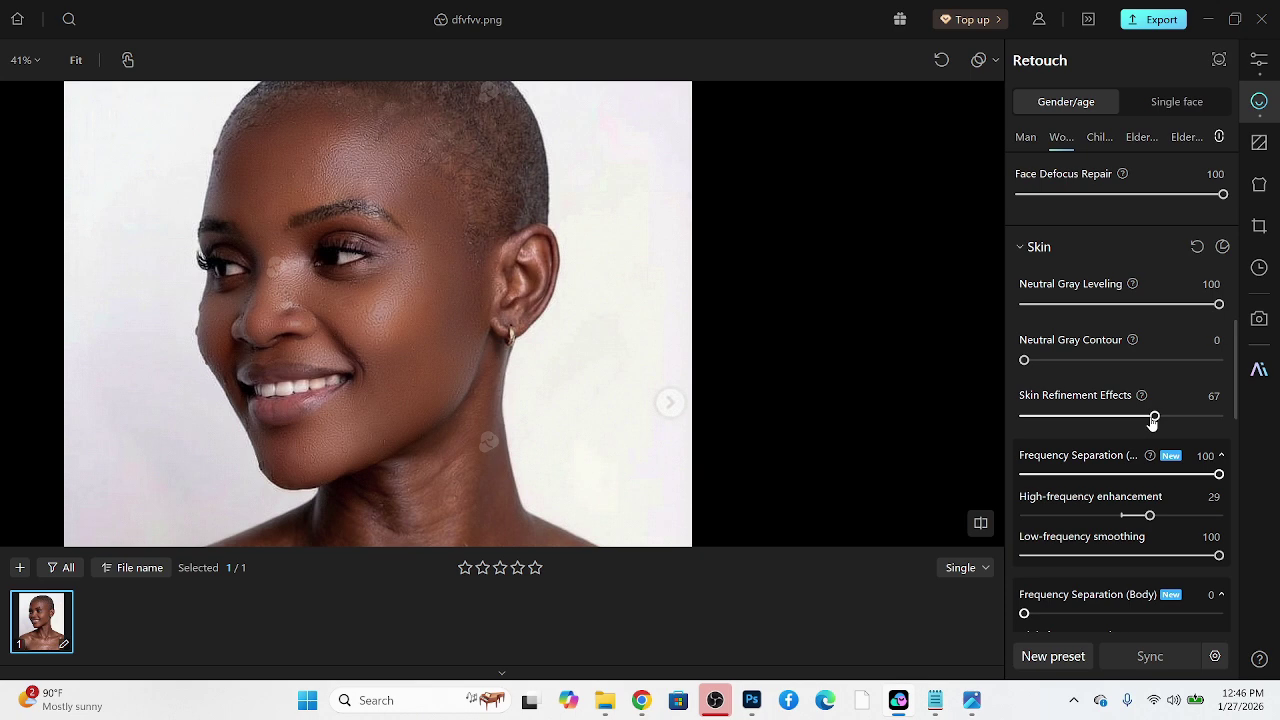
left_click_drag(1149, 422, 1128, 424)
left_click_drag(1125, 372, 1250, 366)
scroll(628, 247, "down", 3)
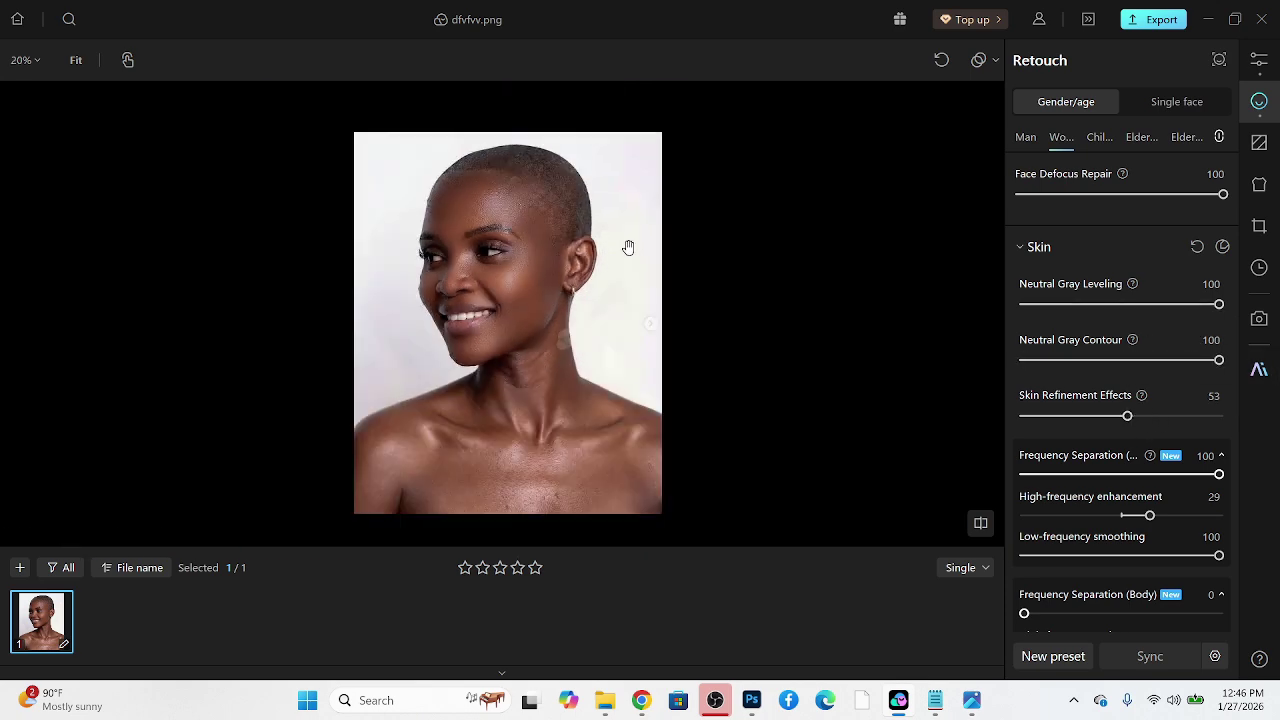
scroll(557, 289, "up", 5)
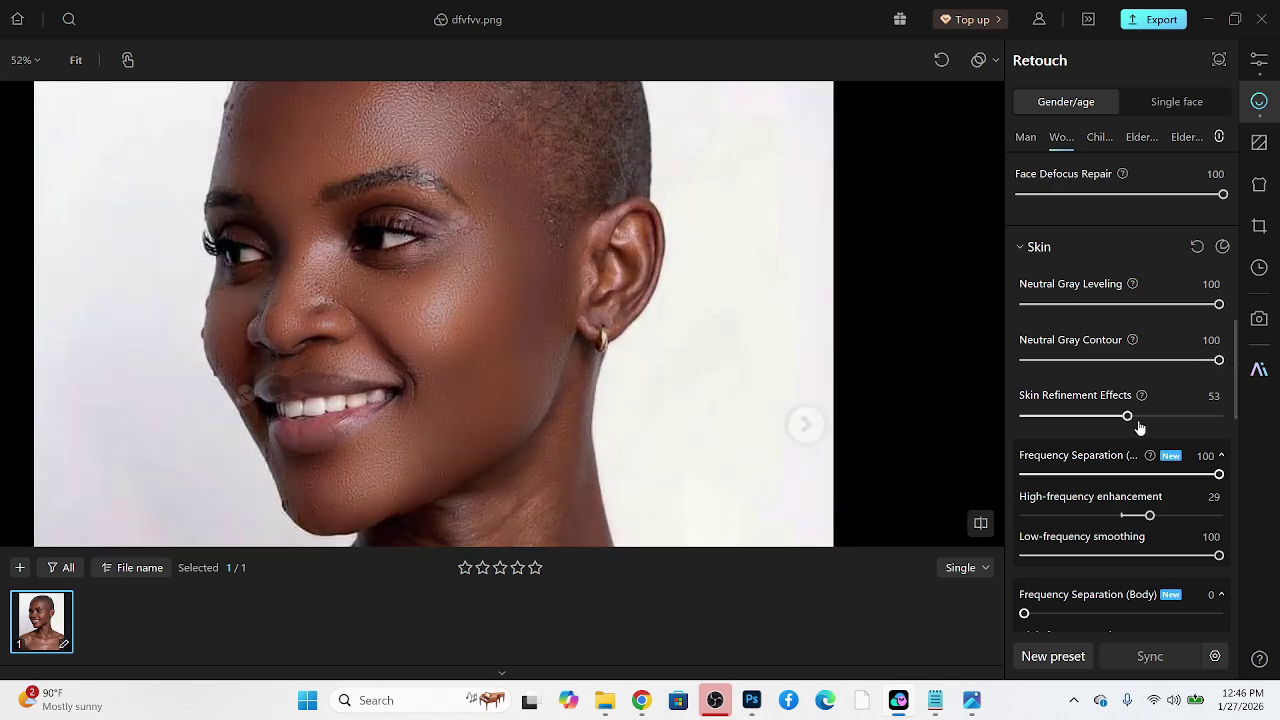
Set Skin Refinement Effects to 60 and the face's High-frequency enhancement to 0.
left_click(1139, 418)
left_click_drag(1147, 518, 1122, 518)
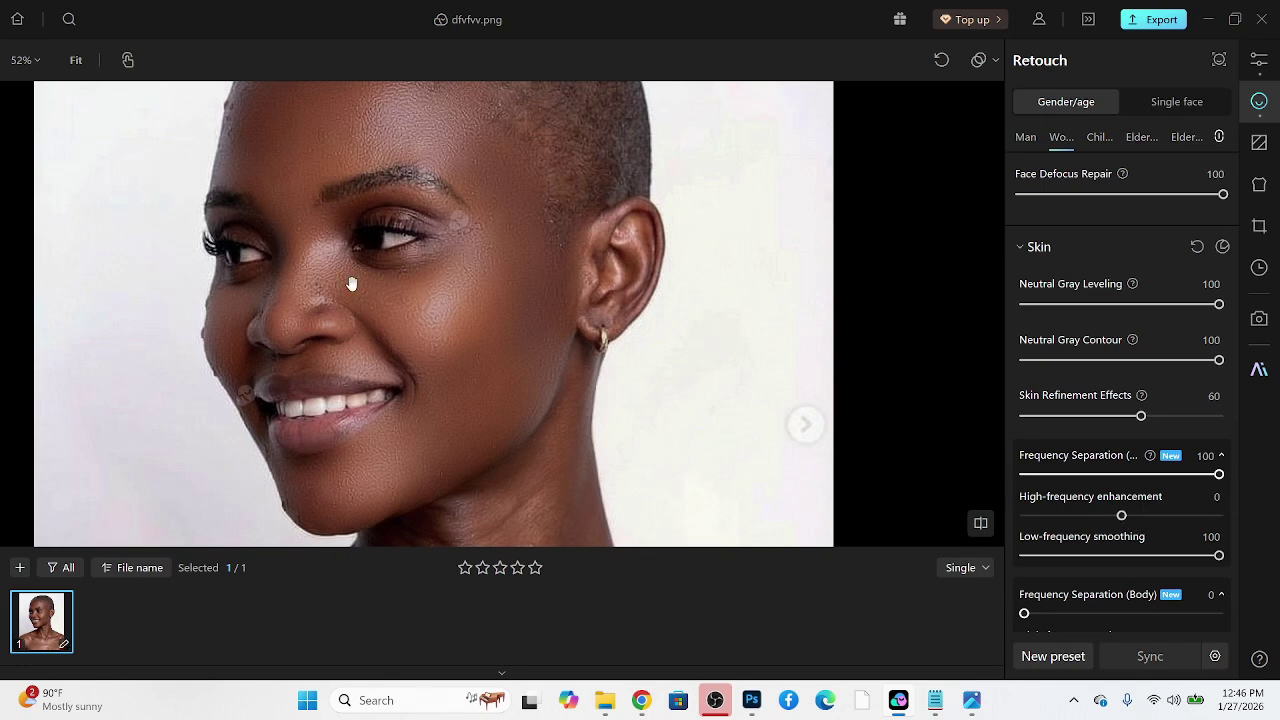
scroll(400, 335, "down", 2)
Set Frequency Separation (Body) to 91, with High-frequency enhancement at 44 and Low-frequency smoothing at 89, while checking the chest.
scroll(1073, 470, "down", 5)
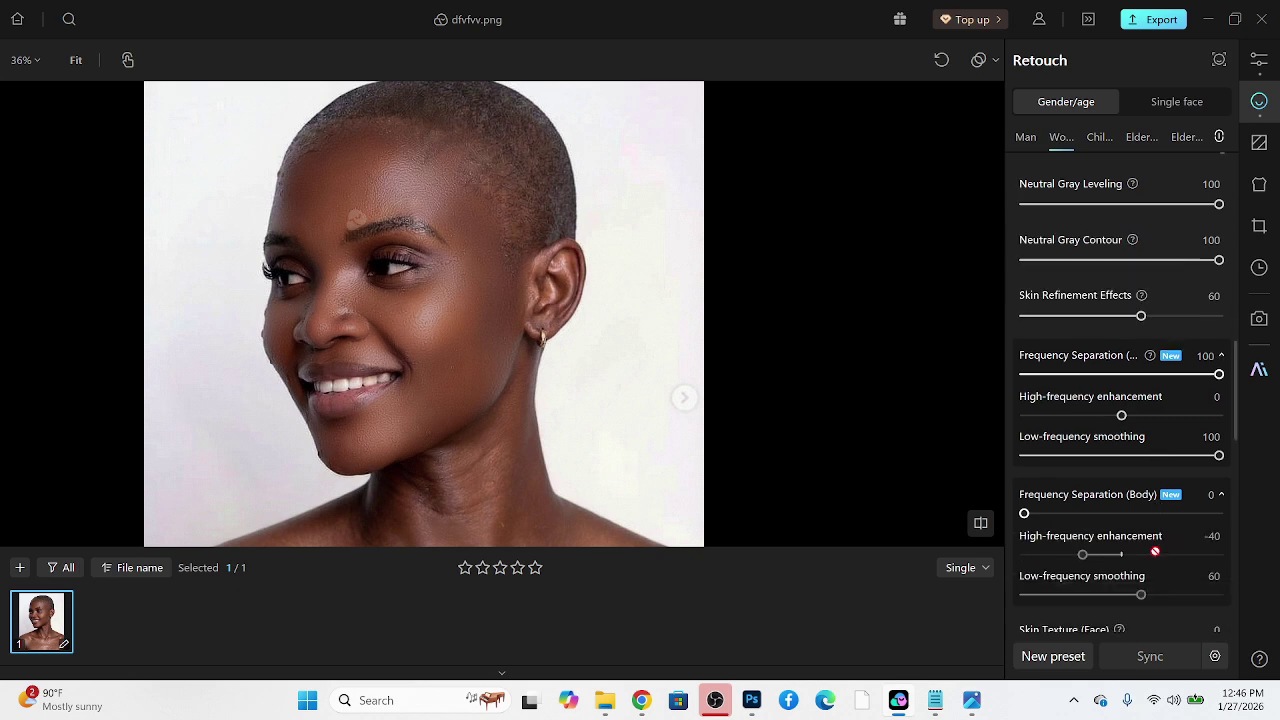
left_click_drag(496, 507, 473, 303)
left_click_drag(1158, 364, 1222, 366)
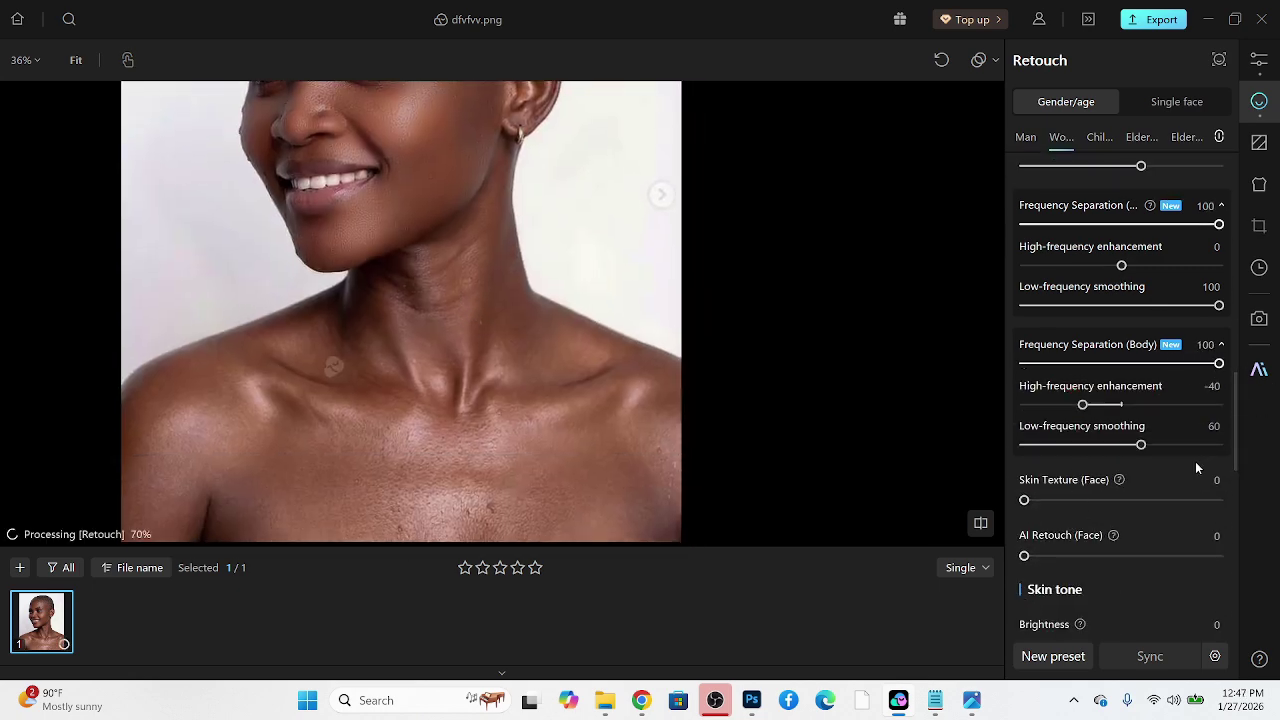
left_click(1218, 444)
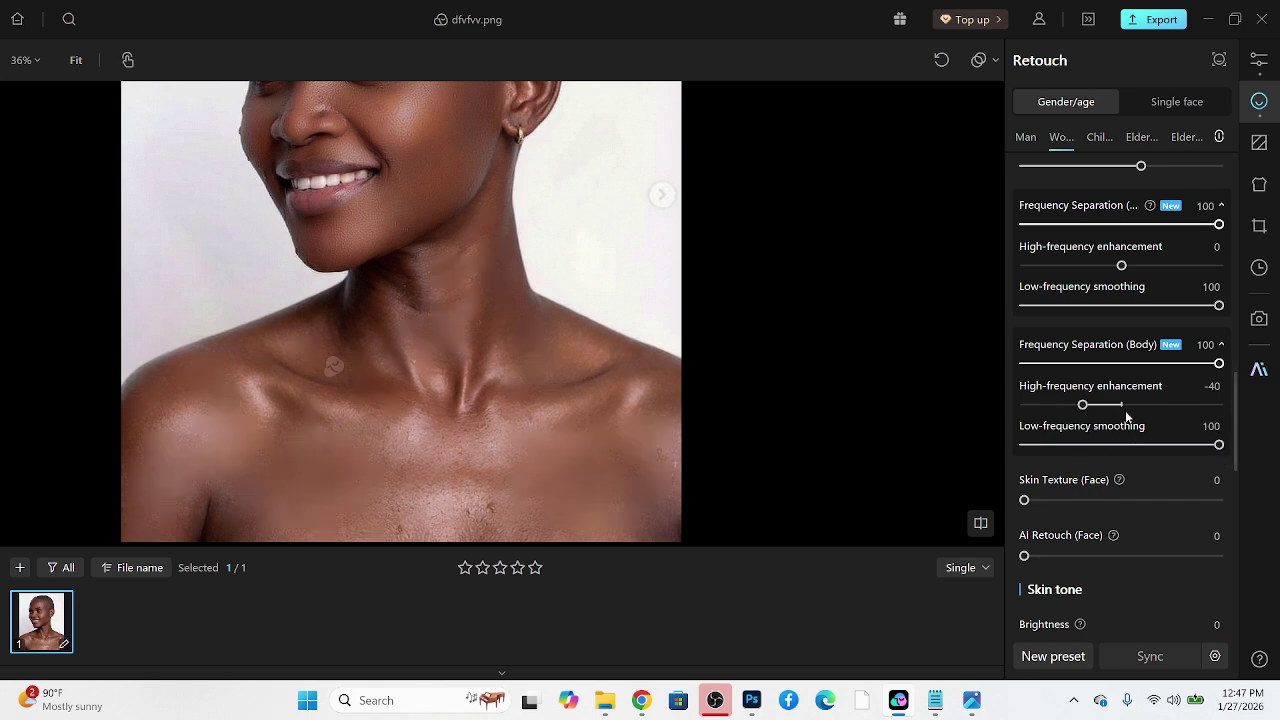
left_click_drag(1091, 410, 1137, 412)
left_click_drag(1149, 414, 1166, 414)
left_click_drag(1214, 456, 1200, 458)
left_click_drag(1218, 365, 1203, 367)
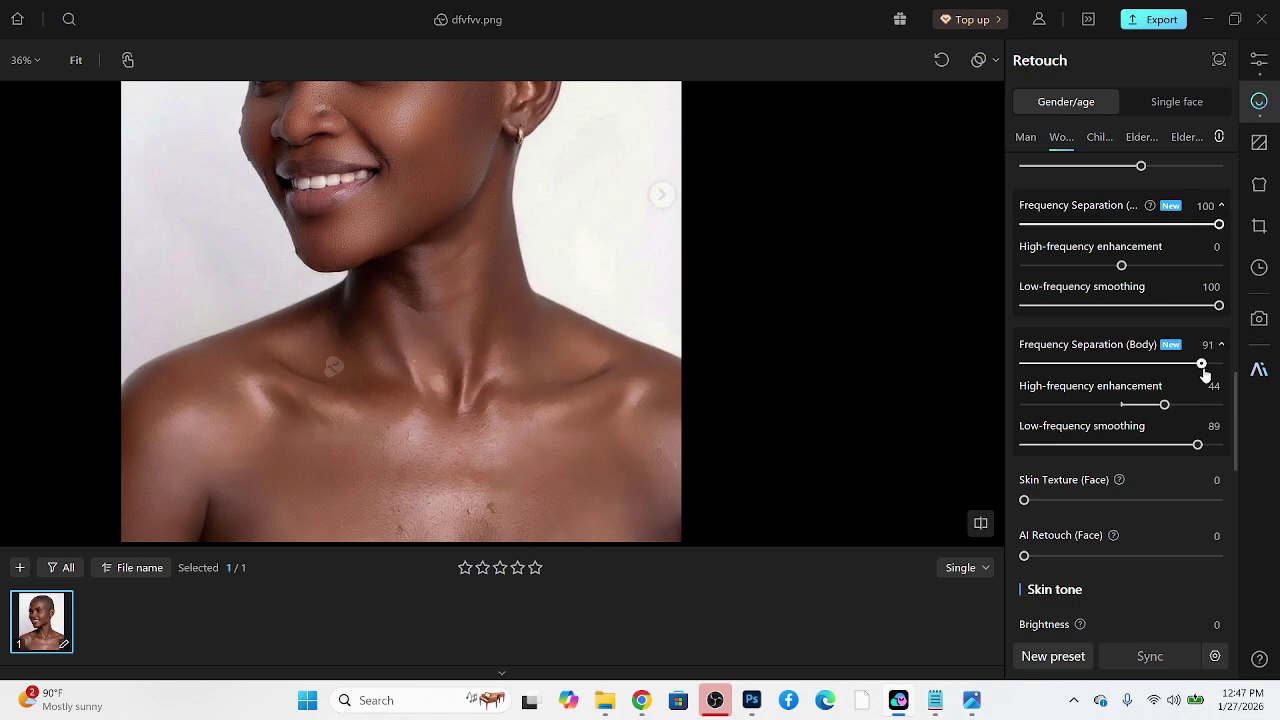
left_click(383, 486)
left_click(463, 421)
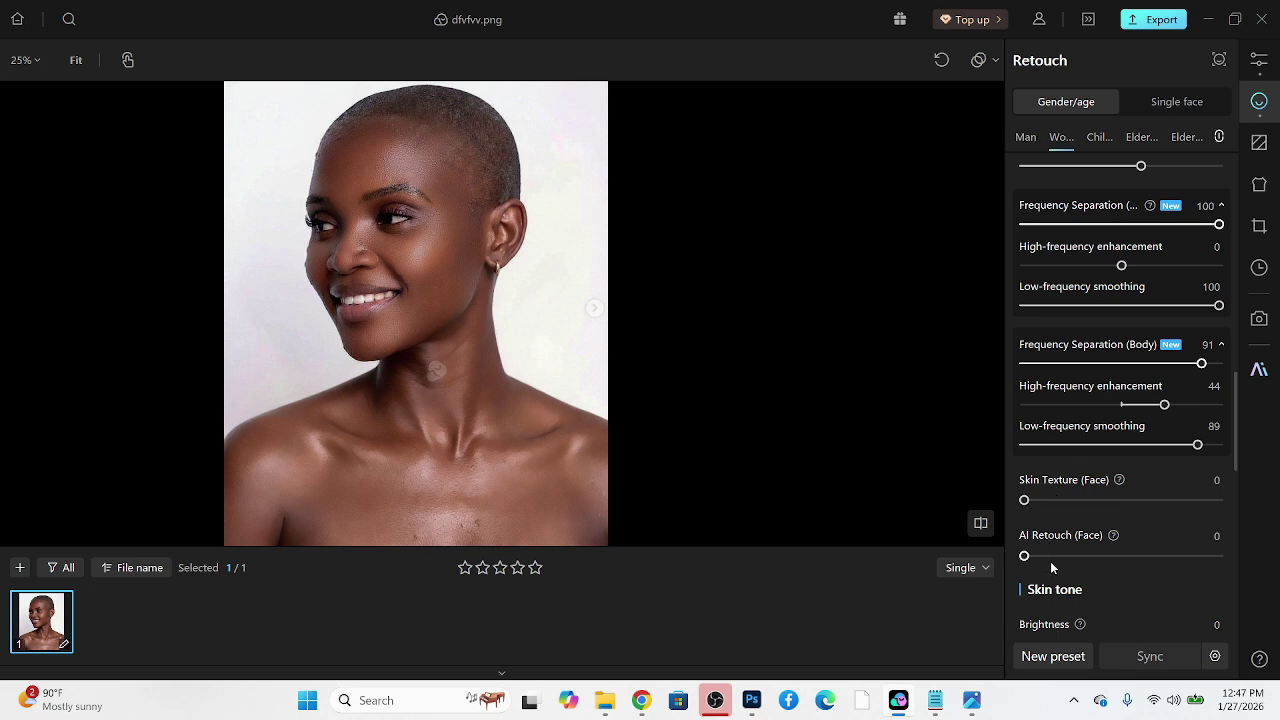
Set AI Retouch (Face) to 27 and Skin Texture (Face) to 19.
left_click_drag(1050, 561, 1079, 567)
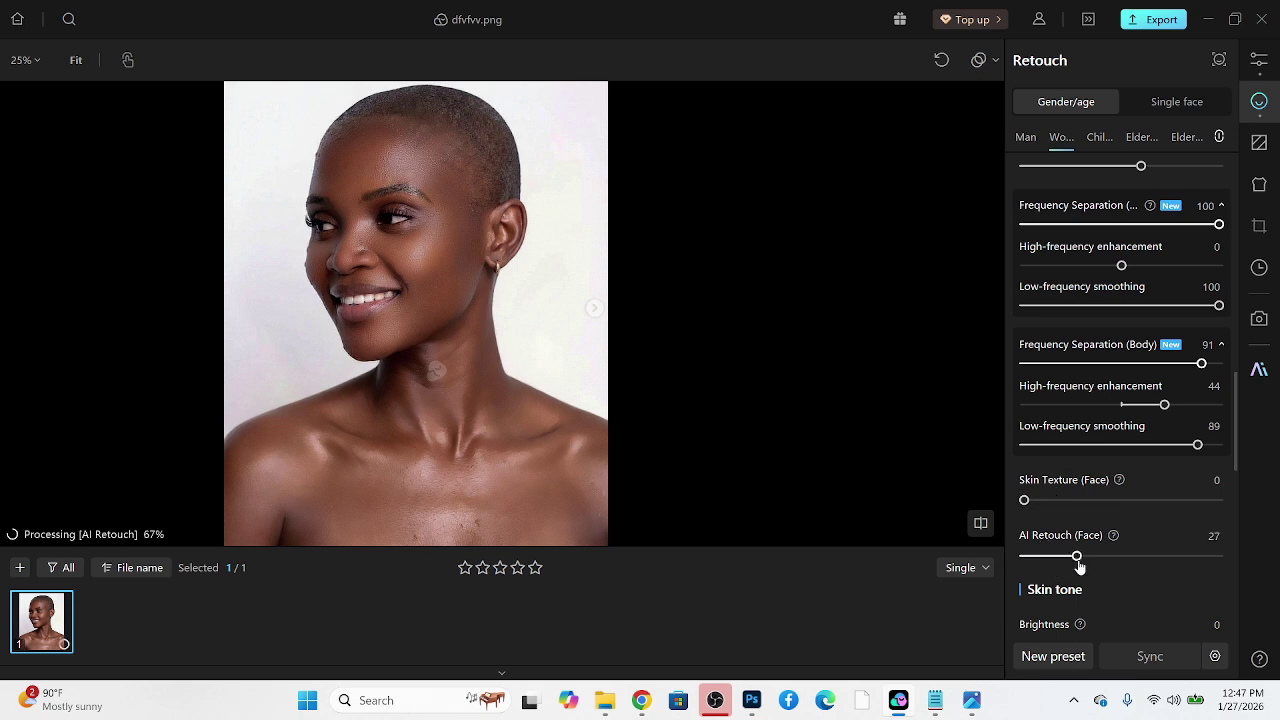
left_click_drag(1046, 500, 1061, 500)
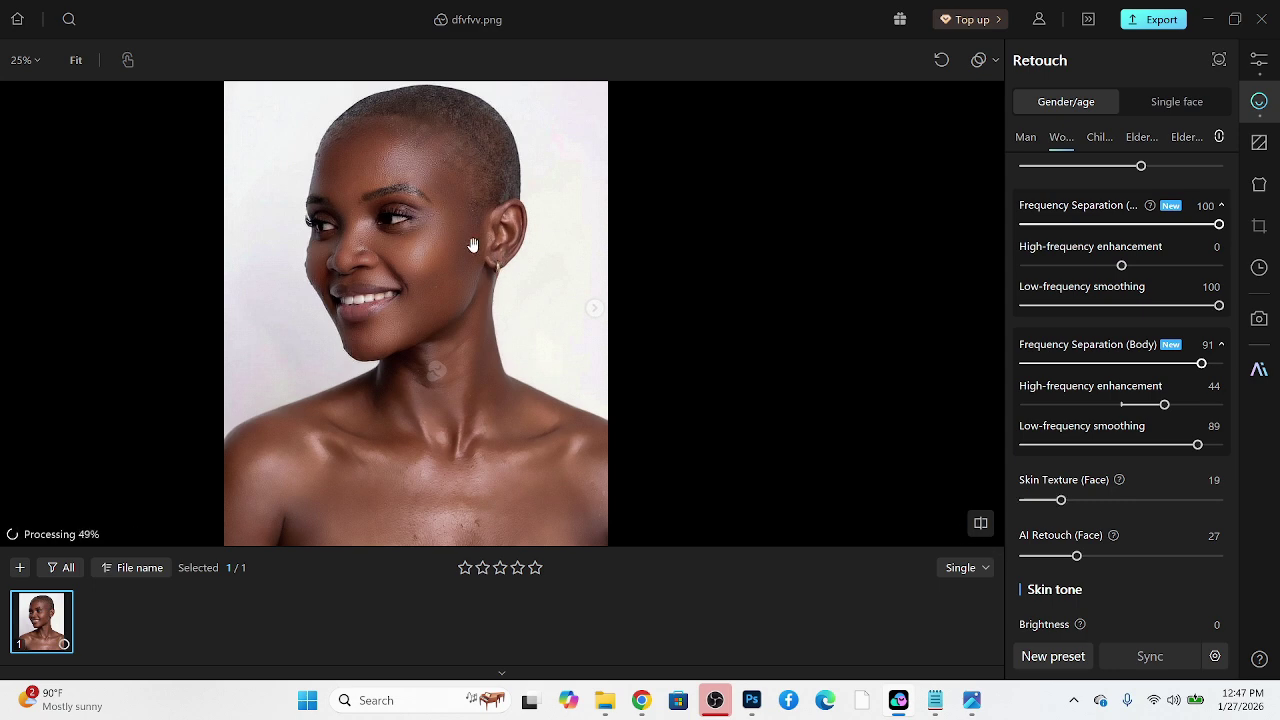
Set Skin Tone Balance to 60 for Multiple, 43 for Body and 38 for Face, and check the portrait.
scroll(1066, 403, "down", 5)
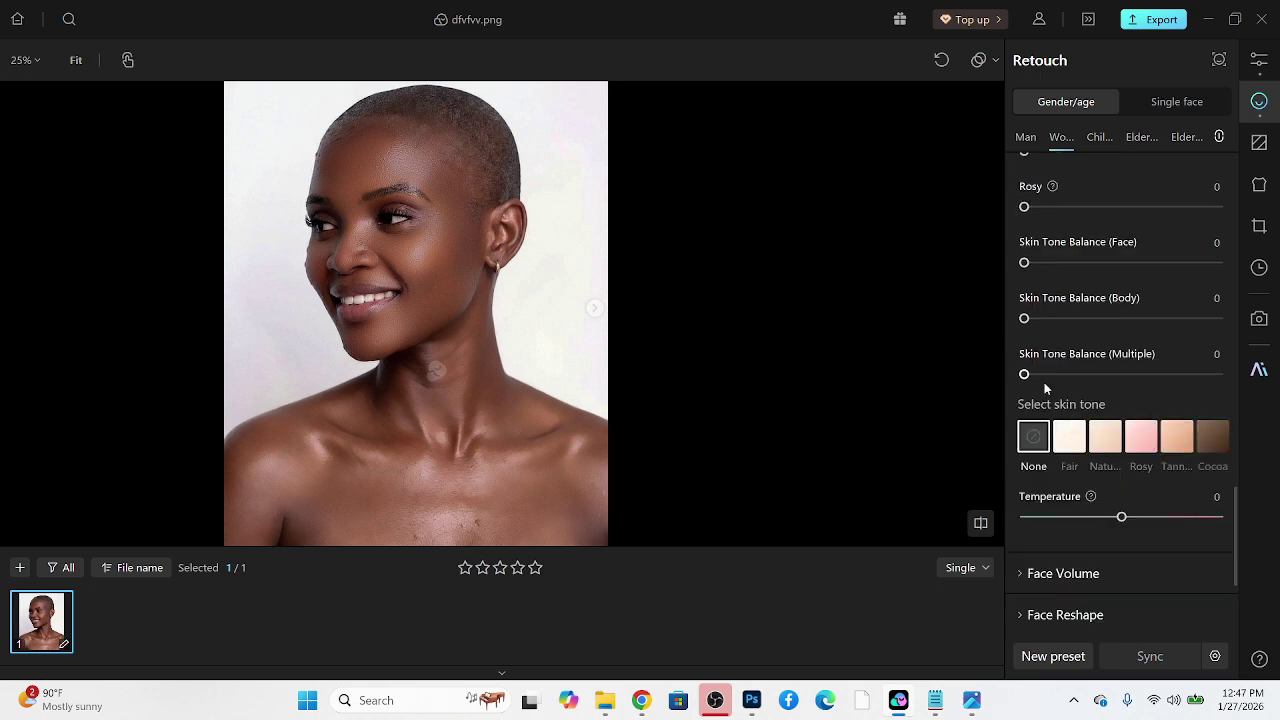
left_click_drag(1040, 378, 1141, 374)
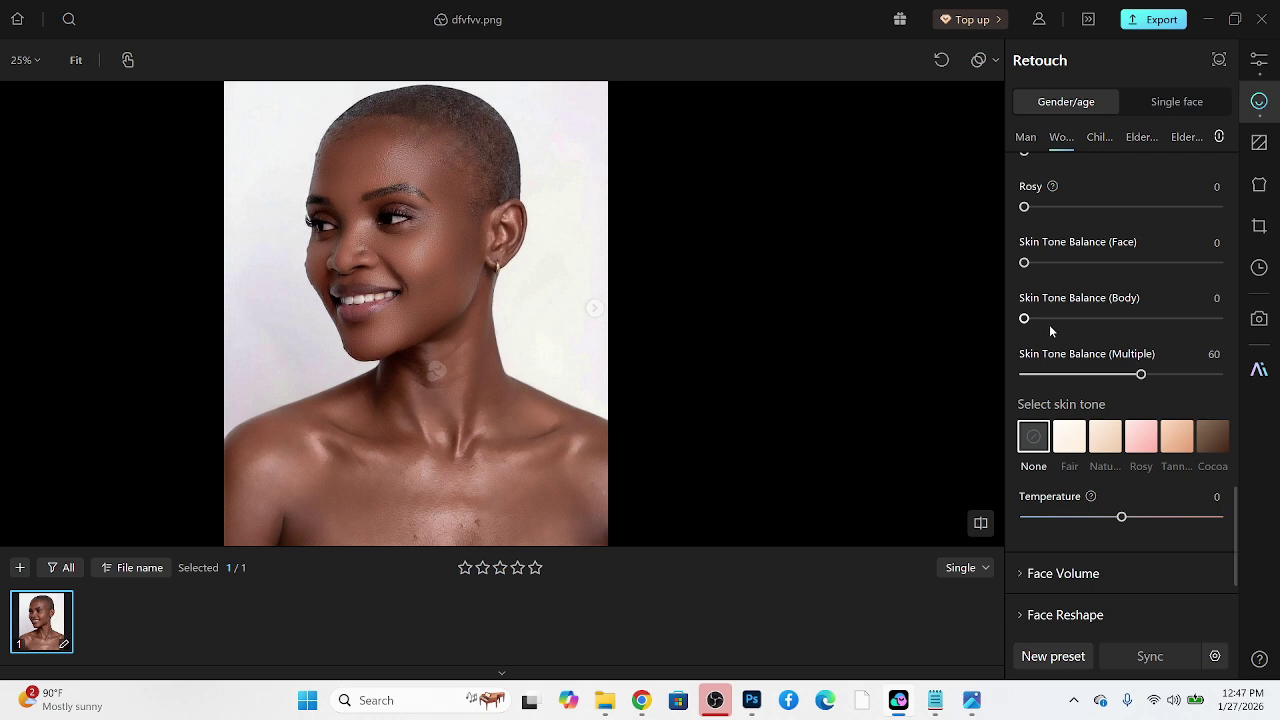
left_click_drag(1094, 322, 1108, 320)
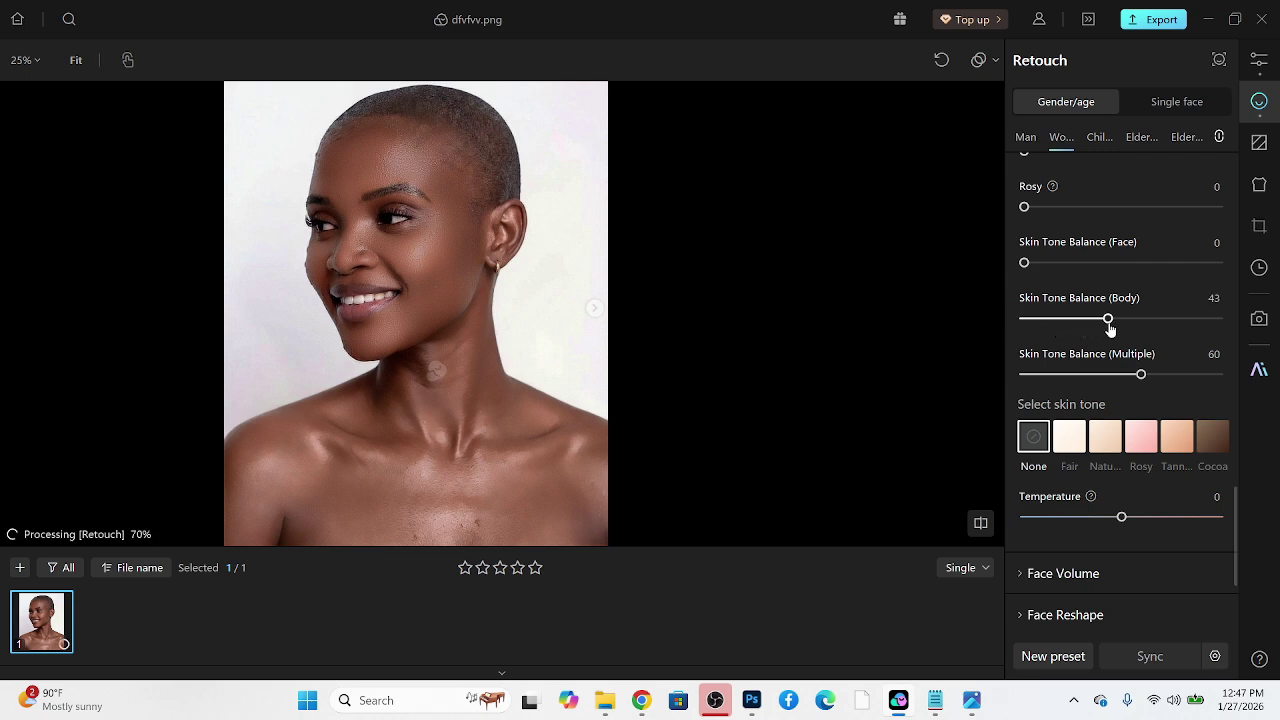
left_click_drag(1067, 264, 1098, 263)
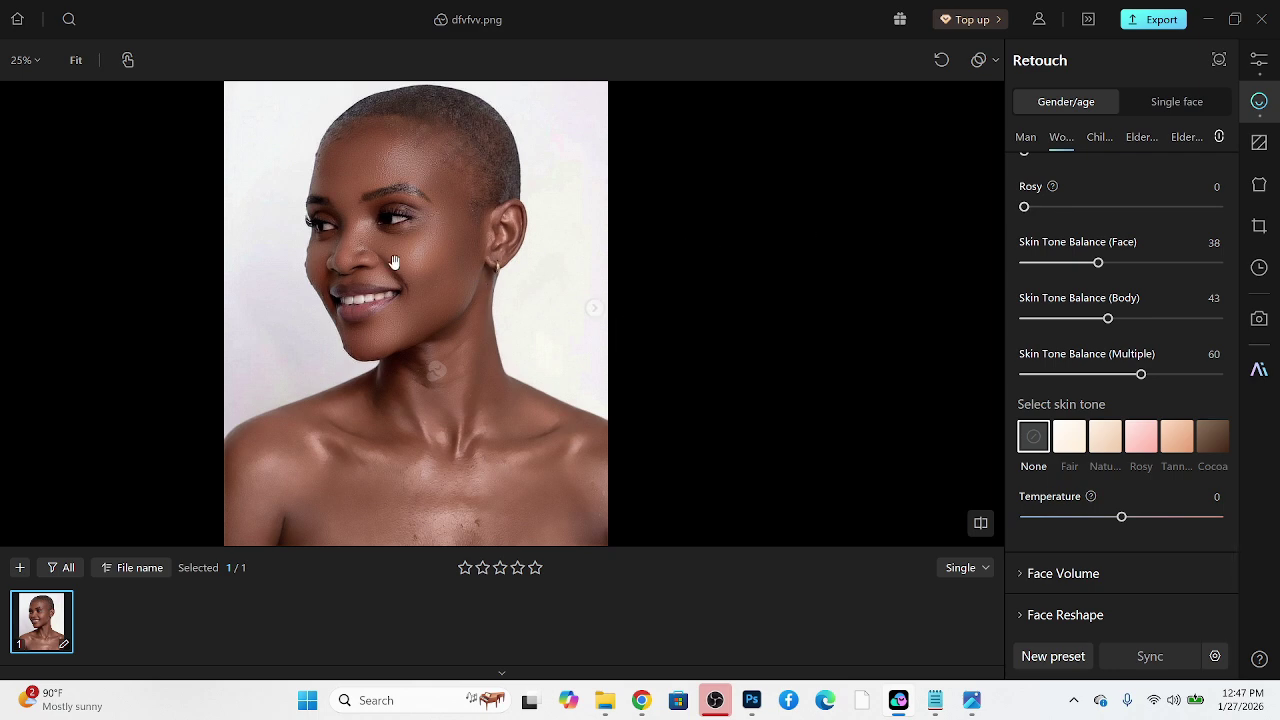
scroll(390, 256, "up", 5)
scroll(387, 256, "down", 5)
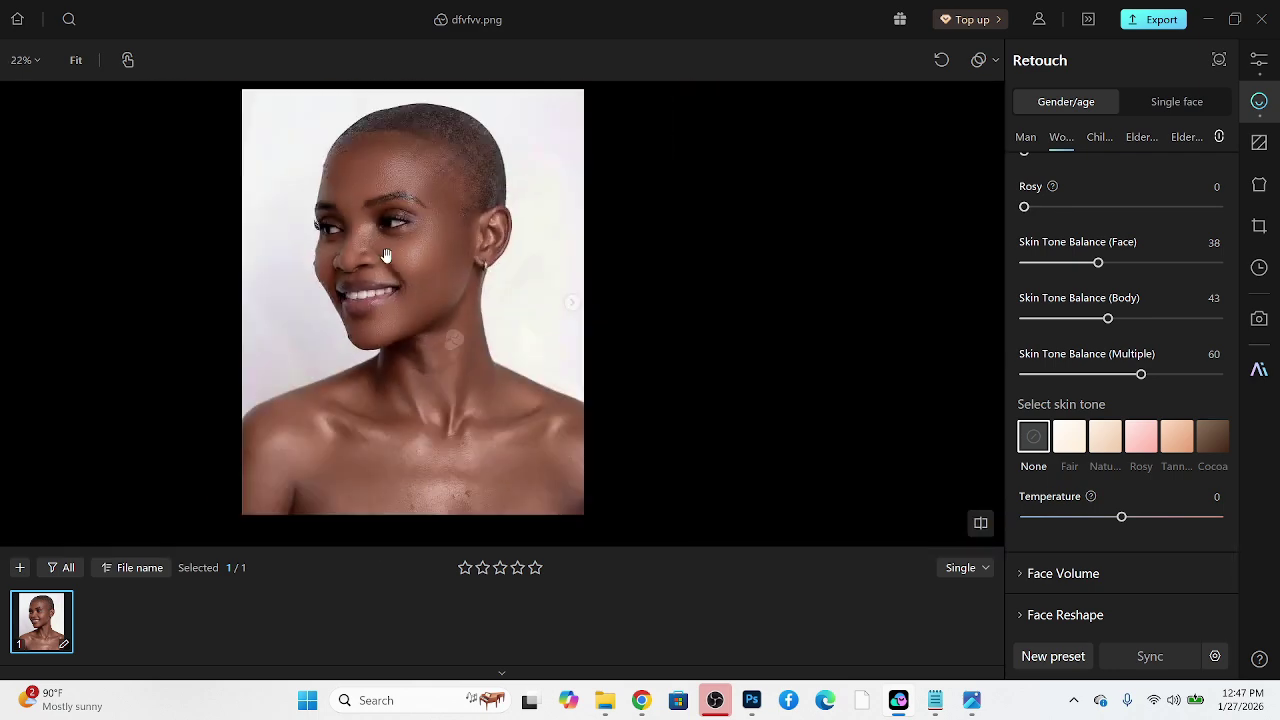
Reduce Skin Tone Balance (Multiple) to 43 and Skin Tone Balance (Body) to 26, and compare the portrait with the original.
left_click(1108, 374)
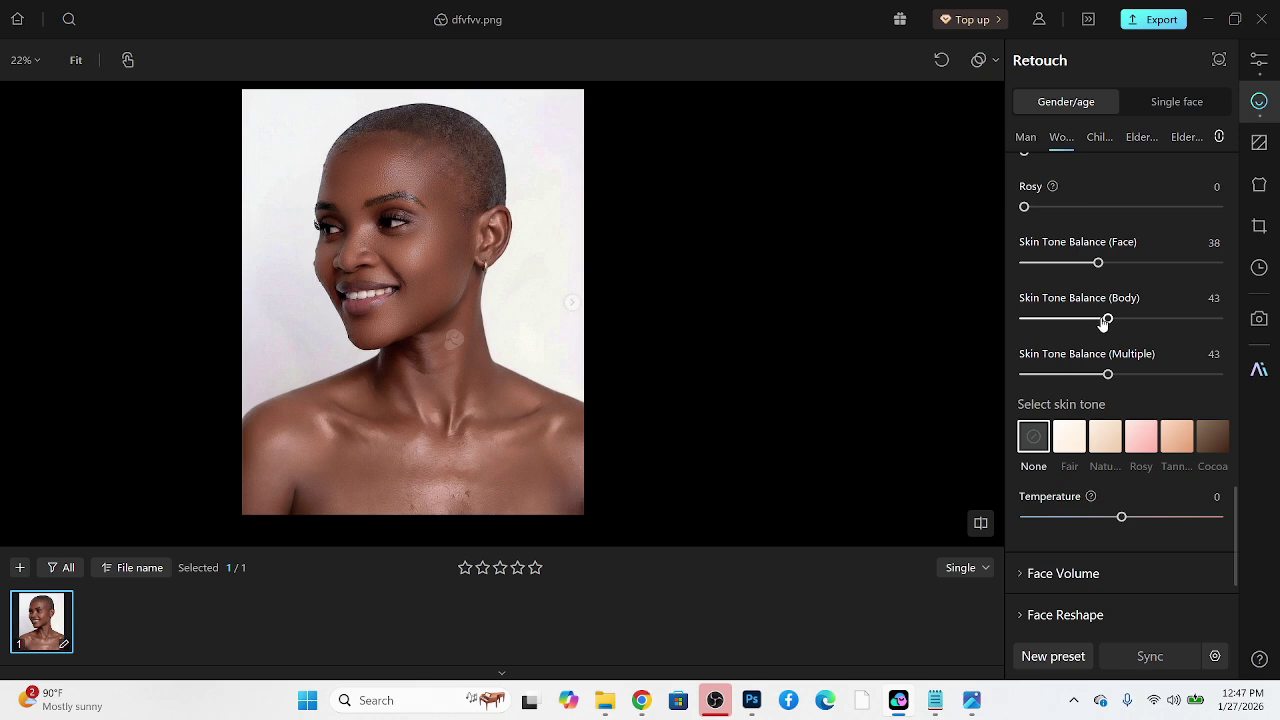
left_click_drag(1105, 322, 1075, 328)
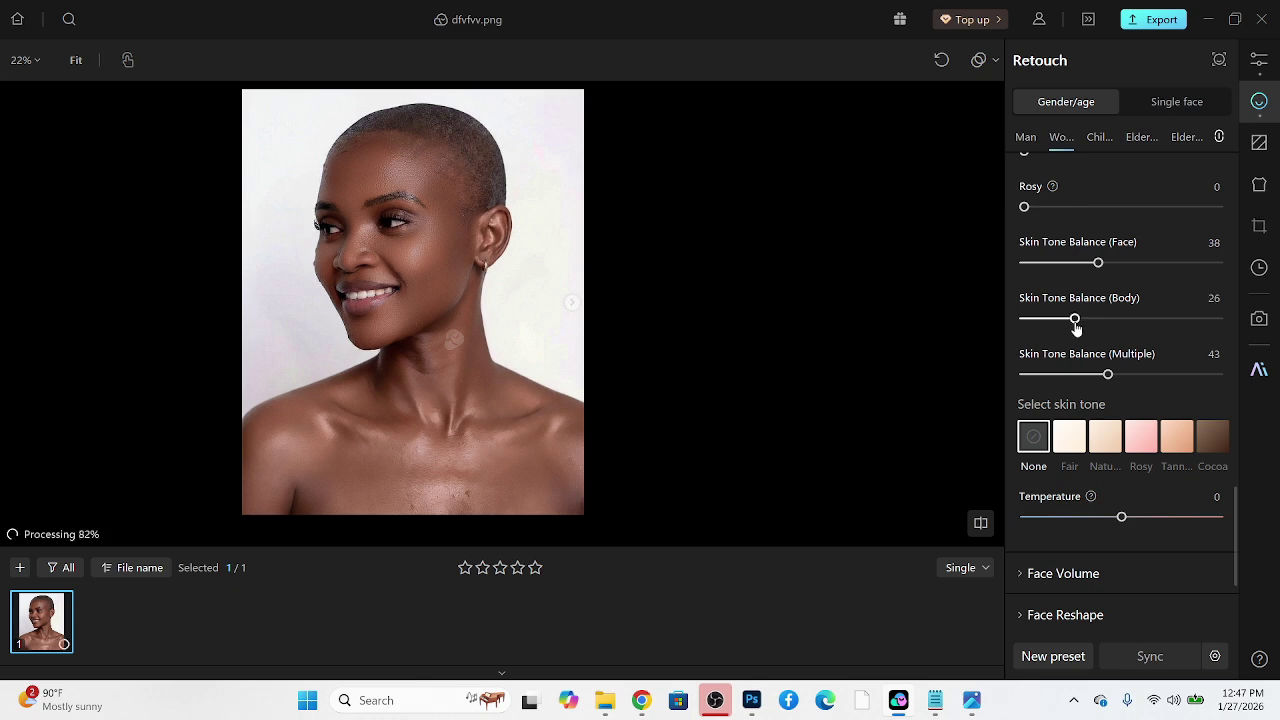
scroll(351, 289, "up", 3)
scroll(351, 289, "down", 3)
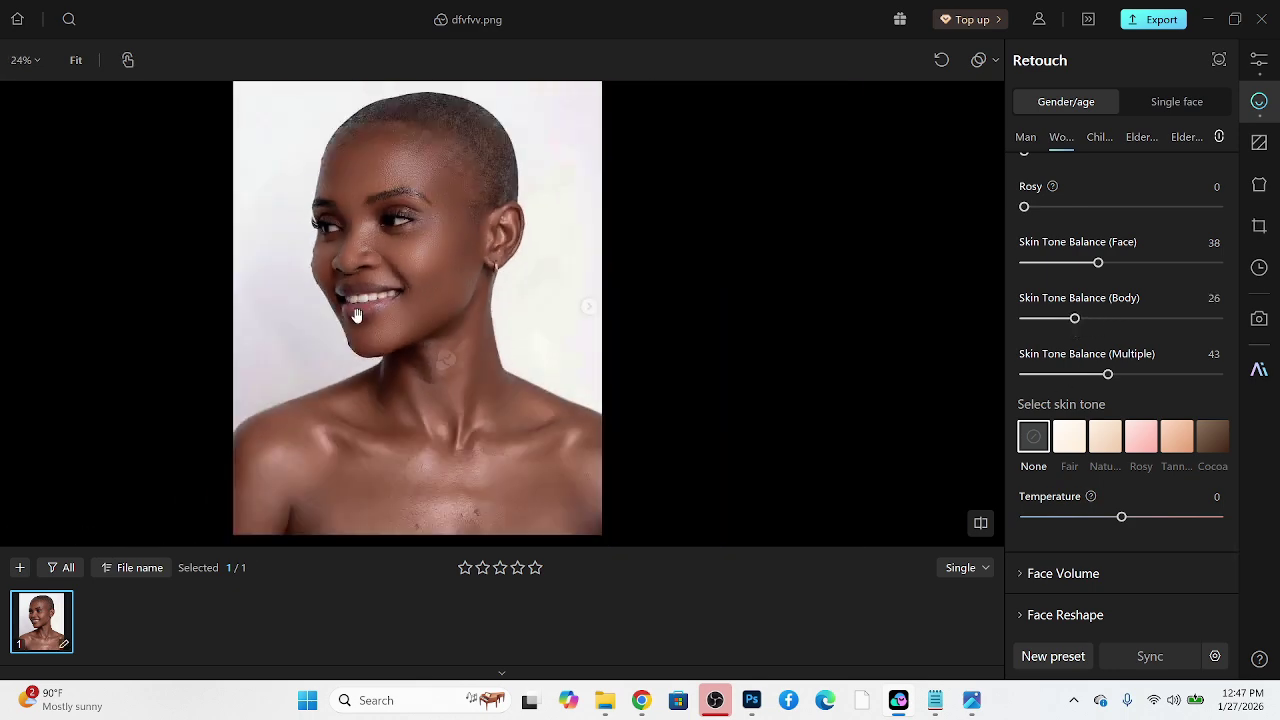
key("backslash")
key("backslash")
Apply the Cocoa skin tone and view the whole portrait.
left_click(1212, 436)
scroll(682, 245, "down", 1)
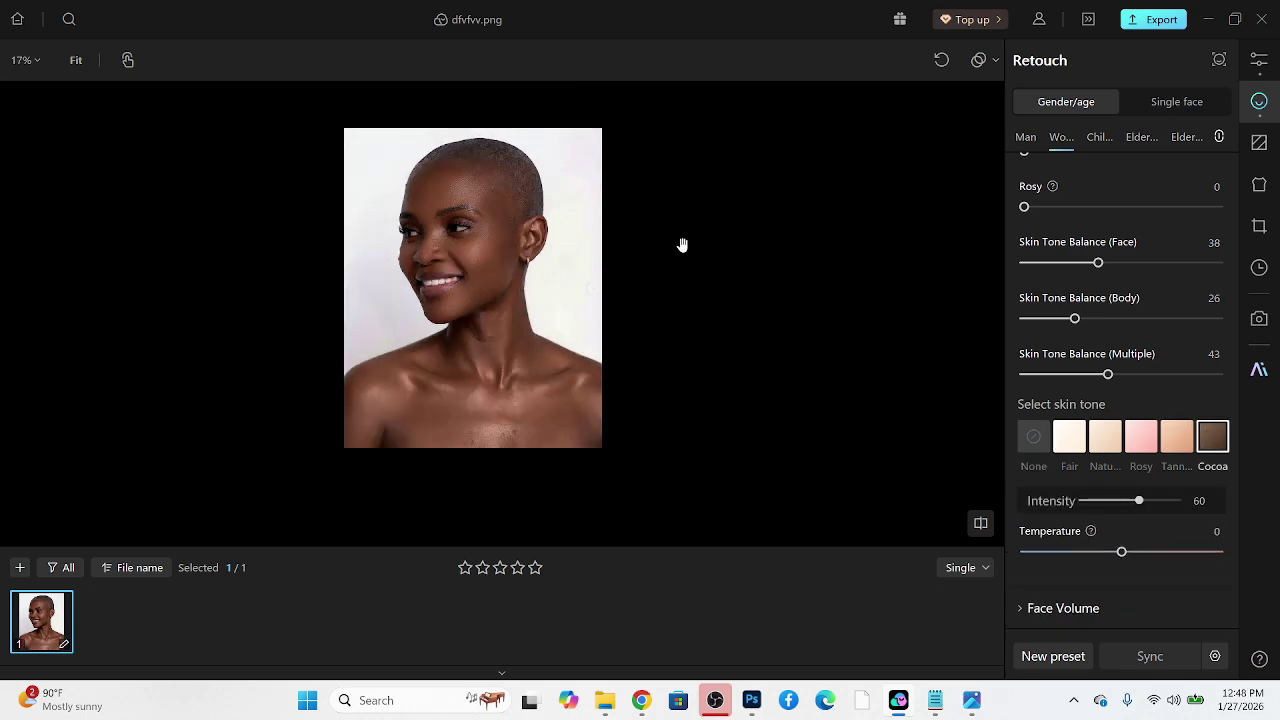
Set the skin tone's Brightness to 38 and Whiten to 35, and check the portrait.
scroll(1113, 226, "up", 2)
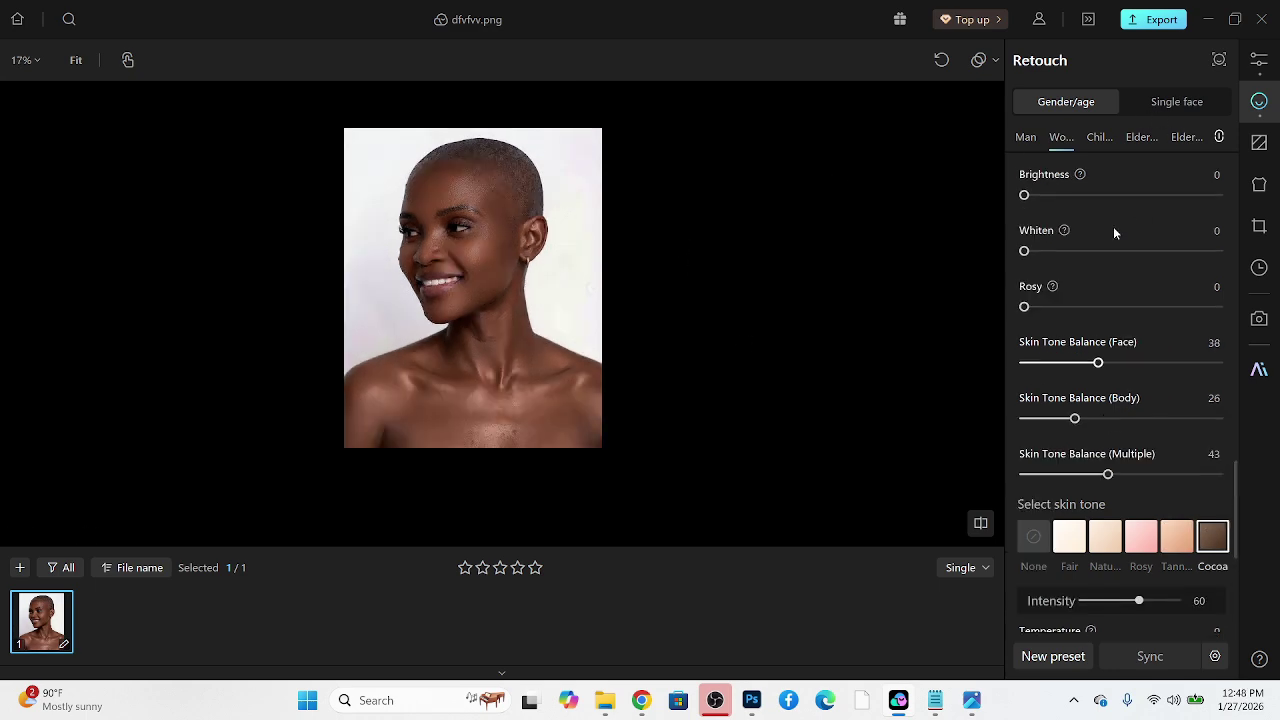
left_click(1061, 296)
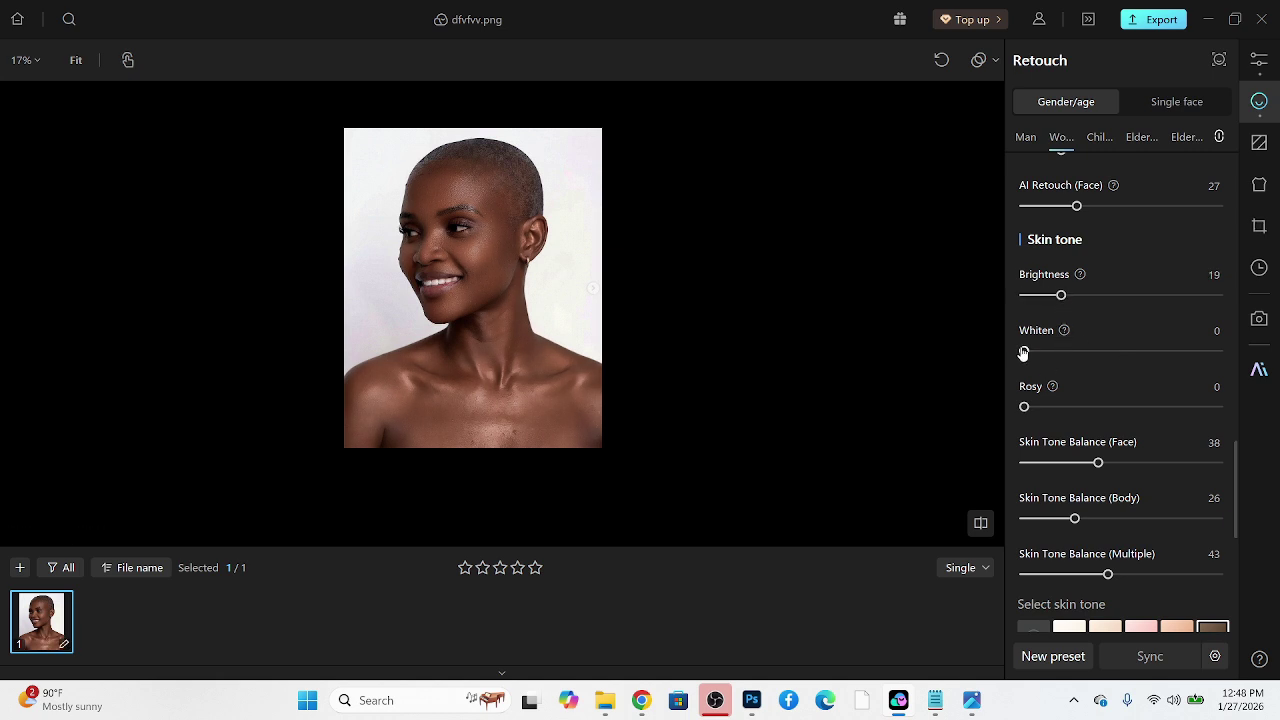
left_click(1051, 353)
left_click_drag(1050, 354, 1091, 357)
left_click_drag(1085, 297, 1099, 297)
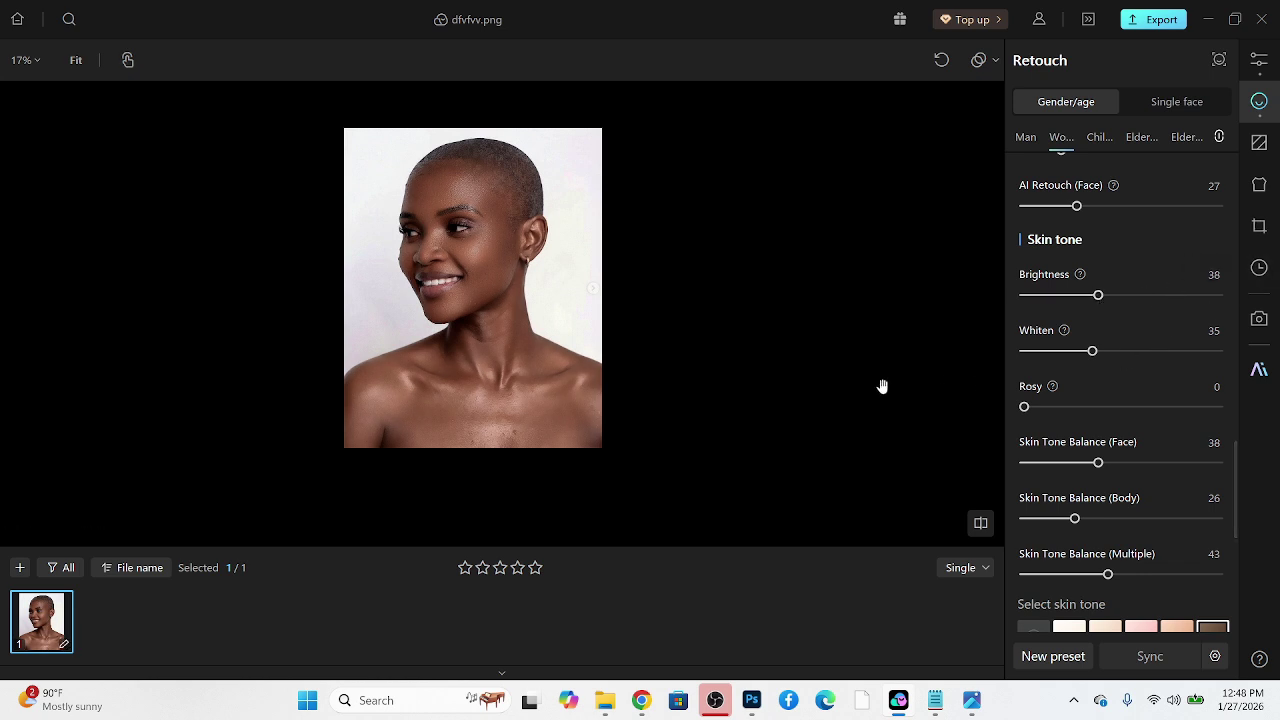
scroll(520, 252, "up", 1)
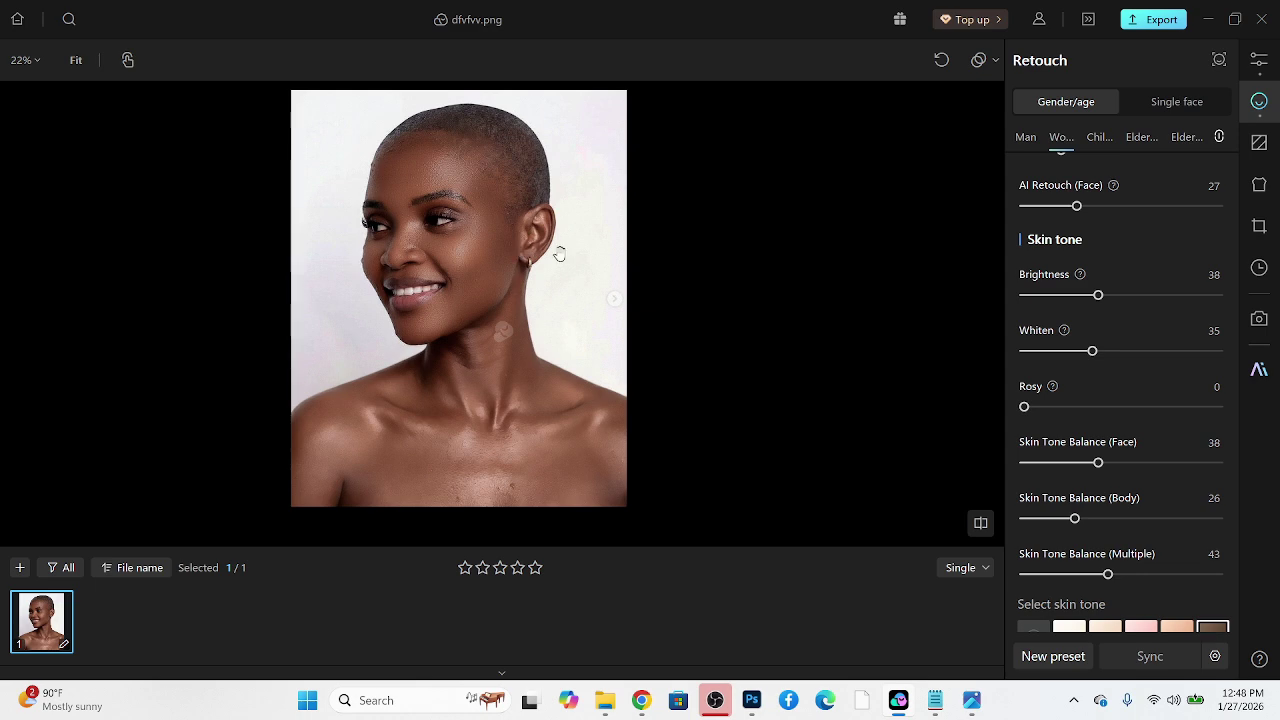
Set the skin tone Temperature to -77 and Skin Tone Balance (Body) to 19.
scroll(1166, 537, "down", 3)
scroll(1130, 580, "down", 1)
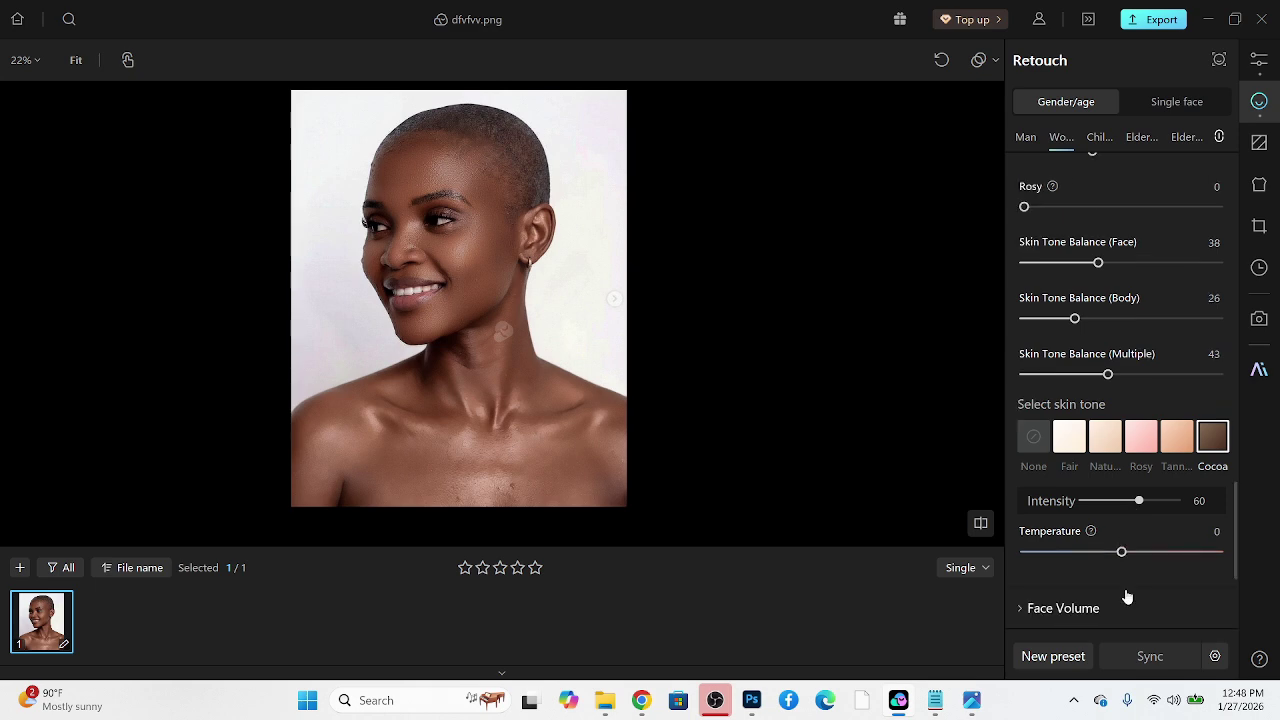
left_click_drag(1121, 552, 1047, 554)
left_click_drag(1075, 325, 1061, 320)
Try the skin tone Temperature at 100, inspect the face, and set it to -48.
scroll(1113, 539, "down", 1)
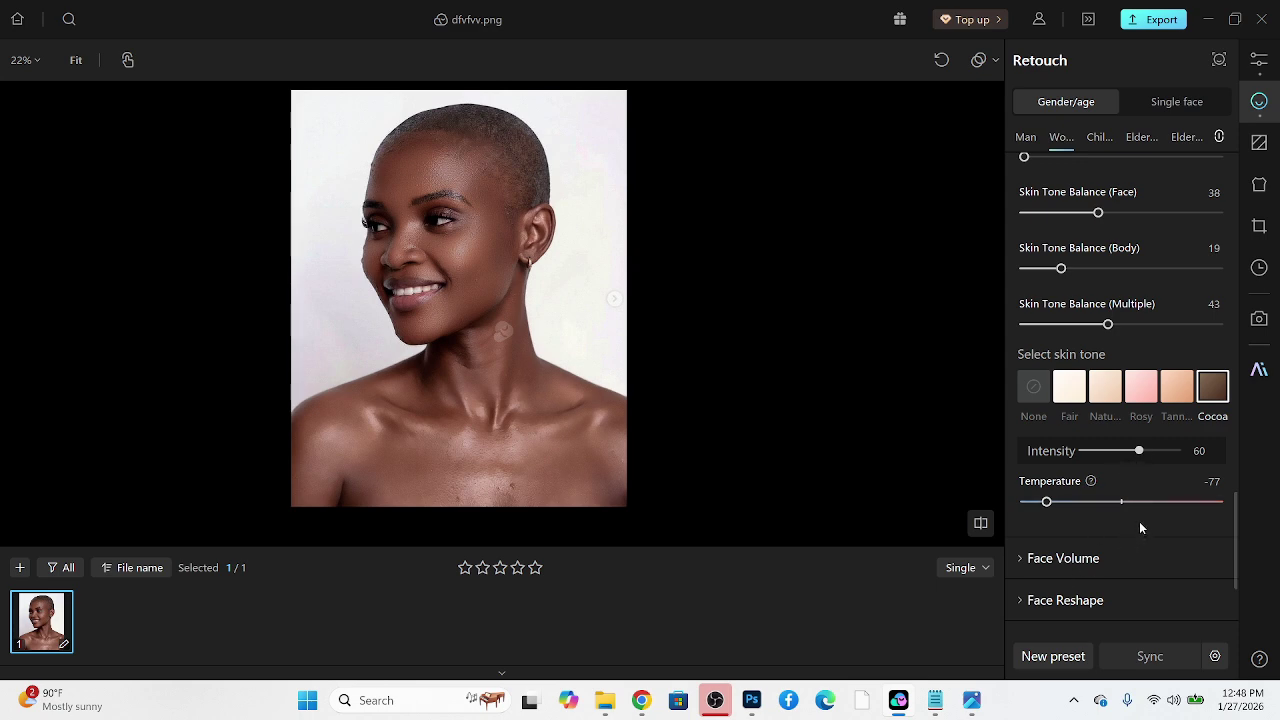
left_click_drag(1120, 502, 1228, 504)
scroll(486, 163, "up", 3)
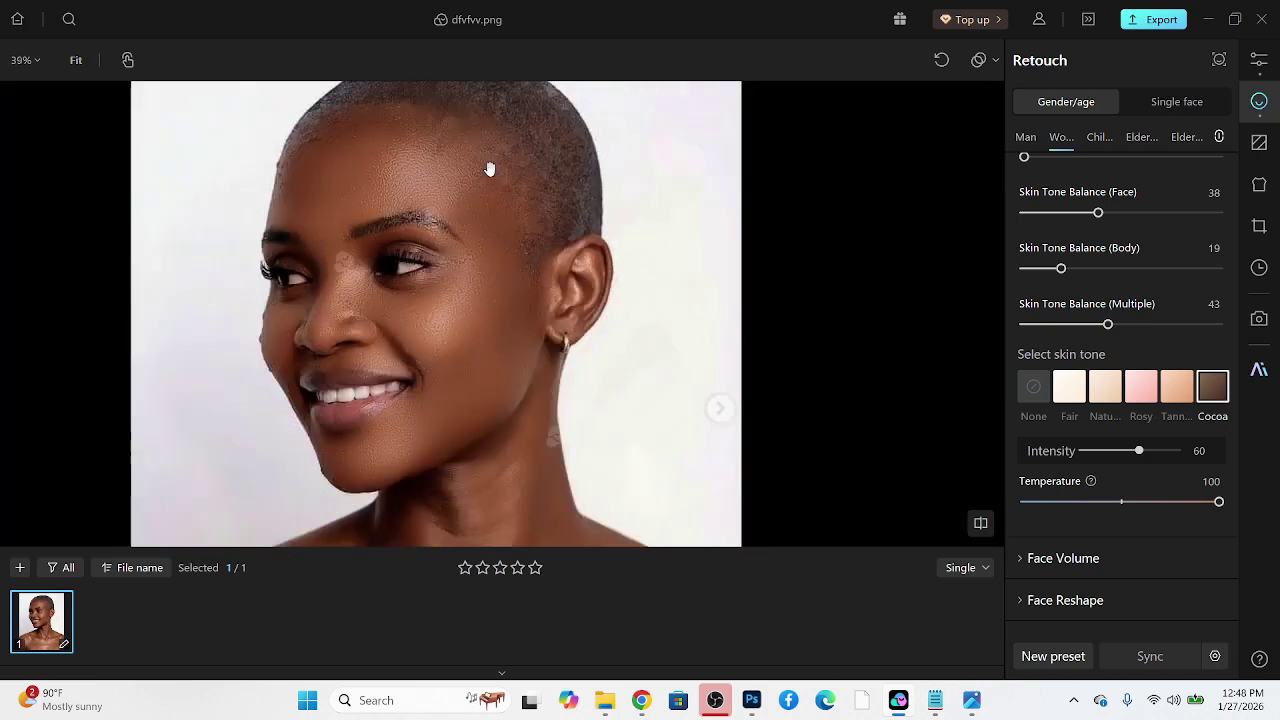
left_click_drag(1202, 506, 1074, 516)
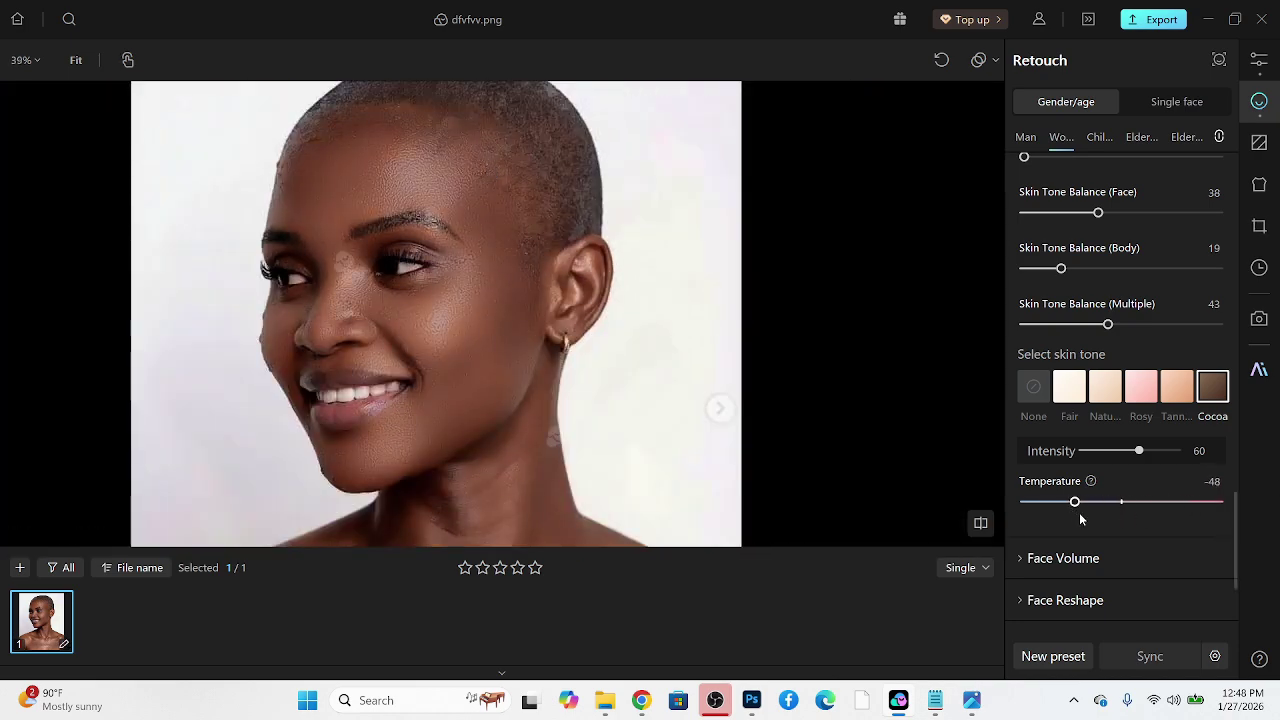
Set the Cocoa skin tone's Intensity to 47 and the Temperature to -52.
scroll(533, 158, "down", 4)
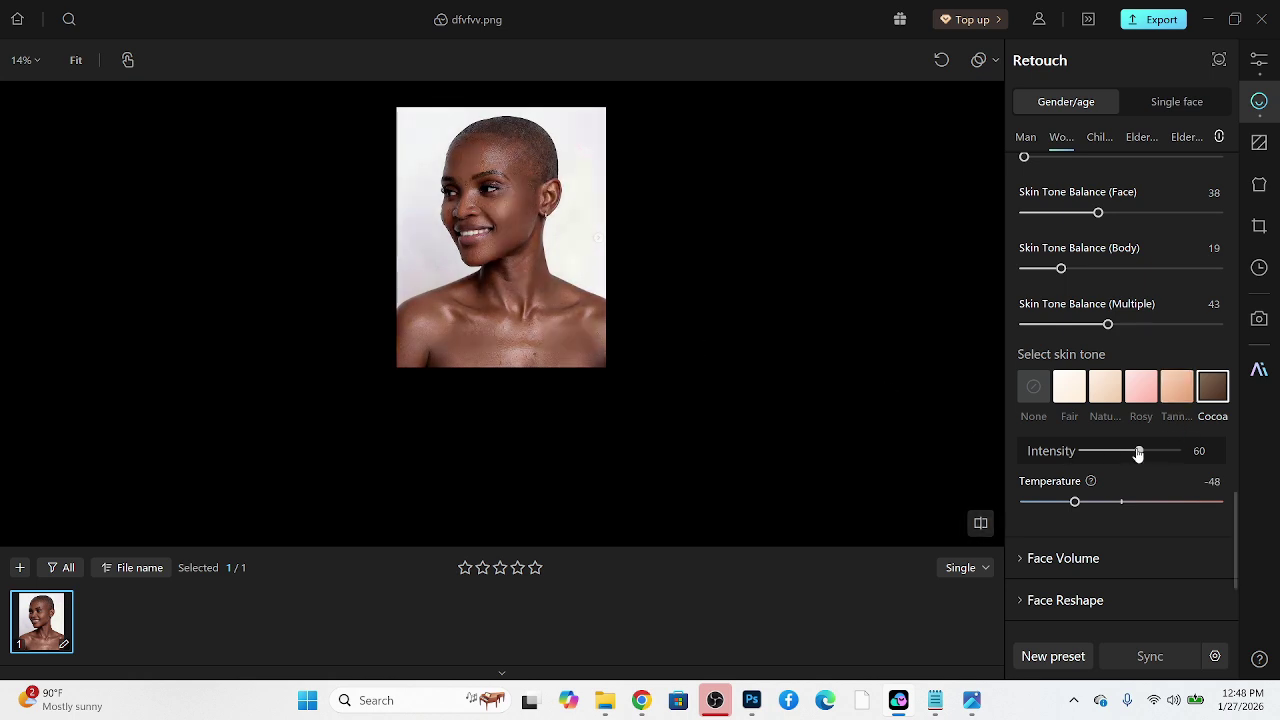
left_click_drag(1138, 452, 1126, 453)
scroll(480, 410, "up", 2)
left_click_drag(475, 334, 455, 399)
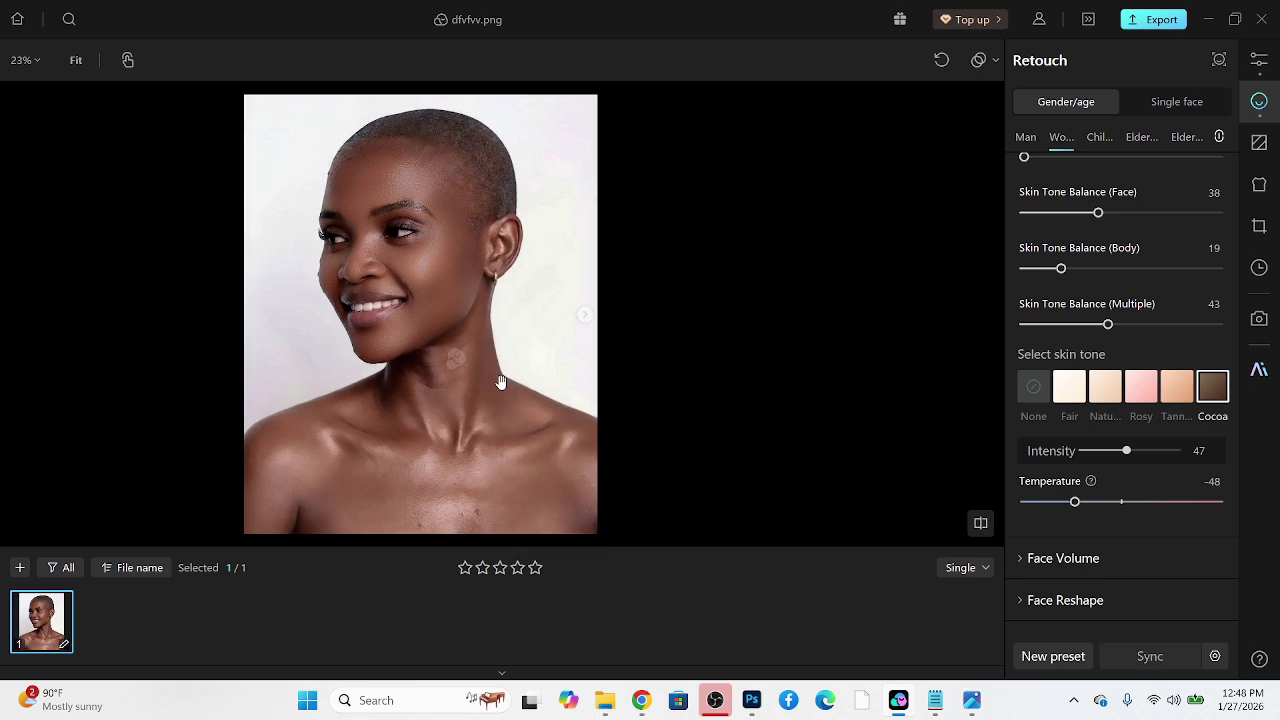
mouse_move(1076, 503)
left_mouse_down()
mouse_move(1020, 503)
mouse_move(1070, 503)
left_mouse_up()
Lower Skin Tone Balance to 19 for Multiple, 9 for Body and 24 for Face.
left_click_drag(1077, 322, 1063, 323)
left_click_drag(1061, 268, 1043, 269)
left_click_drag(1098, 213, 1071, 221)
Reduce the skin tone's Brightness to 21 and Whiten to 10, and inspect the face up close.
scroll(1111, 308, "up", 3)
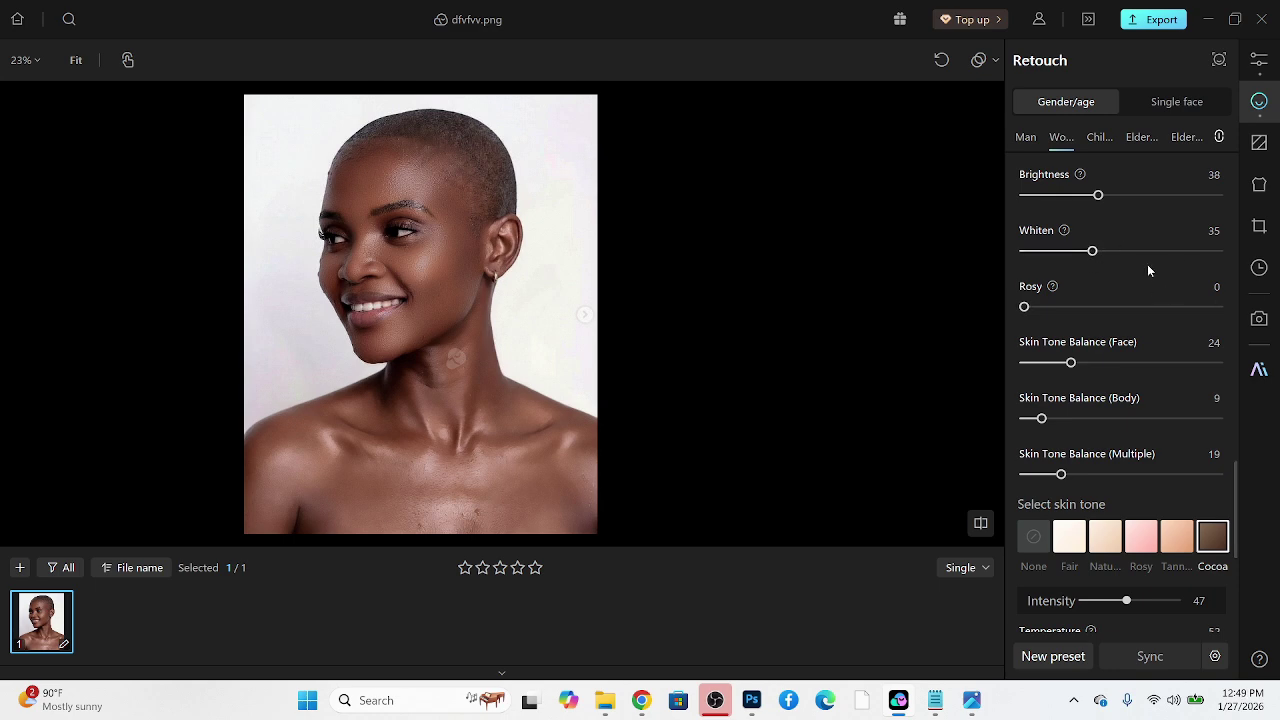
left_click_drag(1099, 205, 1080, 200)
left_click_drag(1086, 252, 1069, 252)
left_click_drag(1082, 196, 1065, 196)
left_click_drag(1069, 252, 1043, 253)
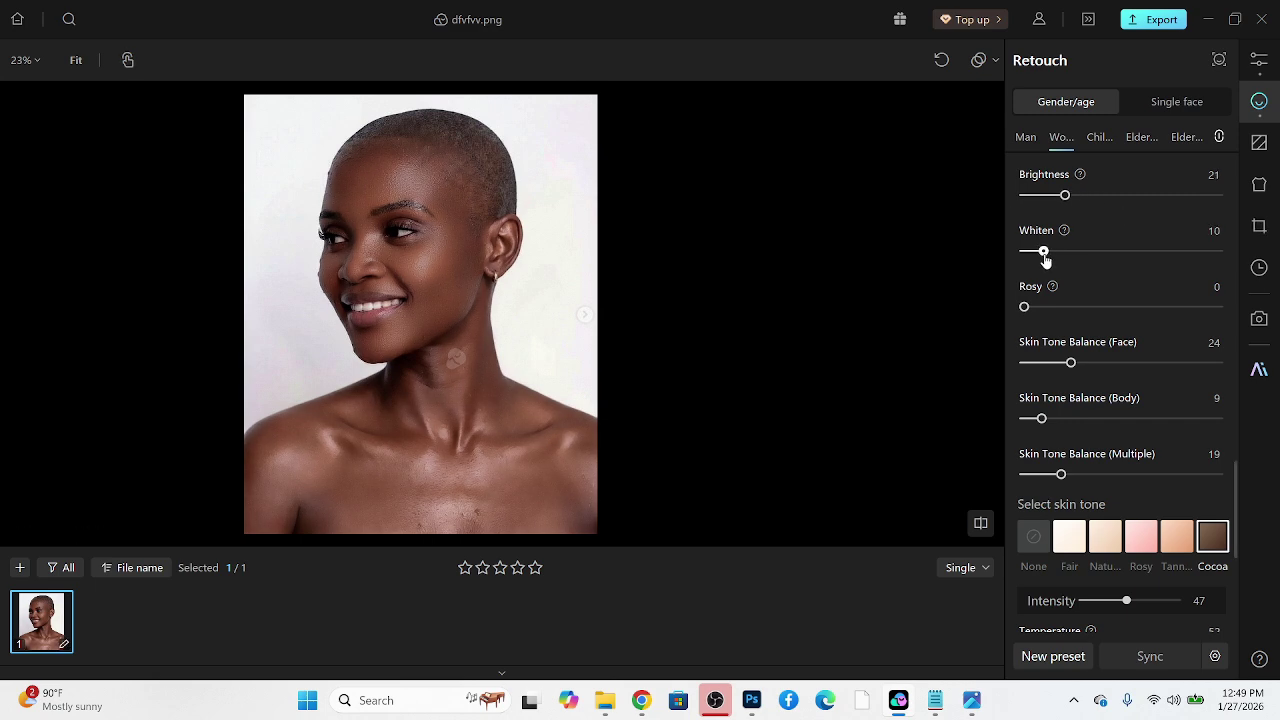
scroll(453, 203, "up", 2)
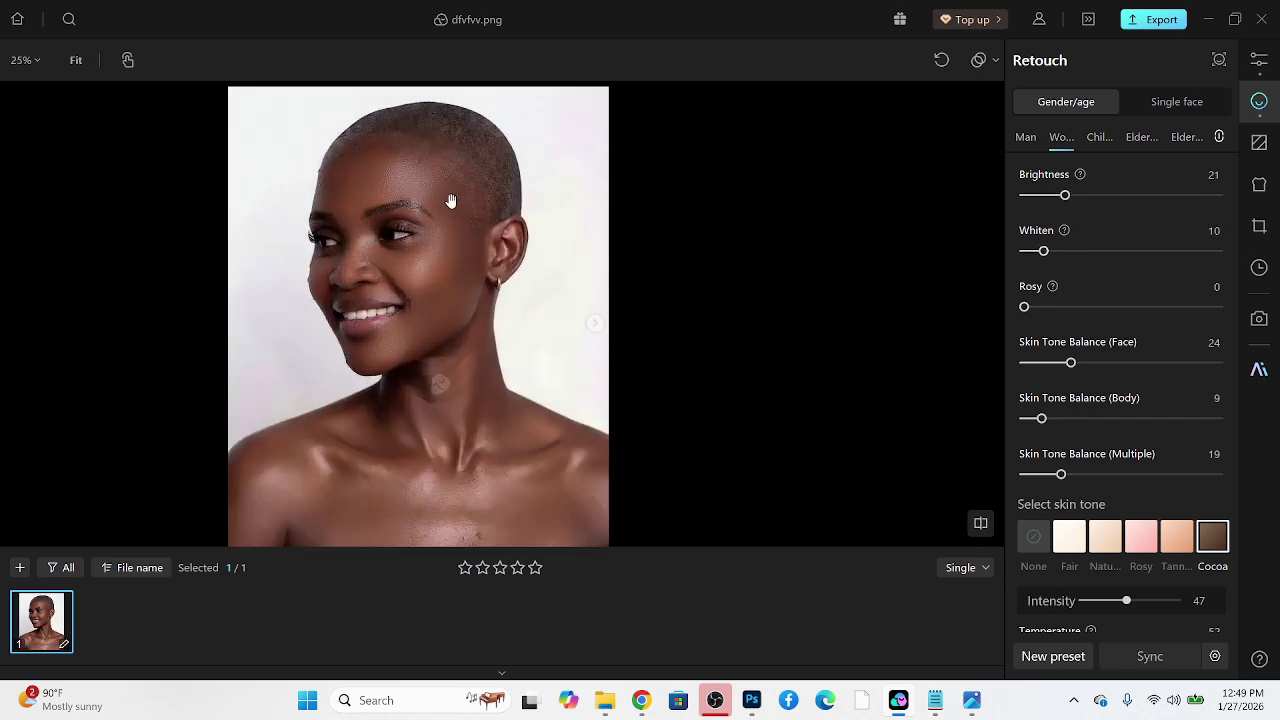
scroll(334, 351, "up", 3)
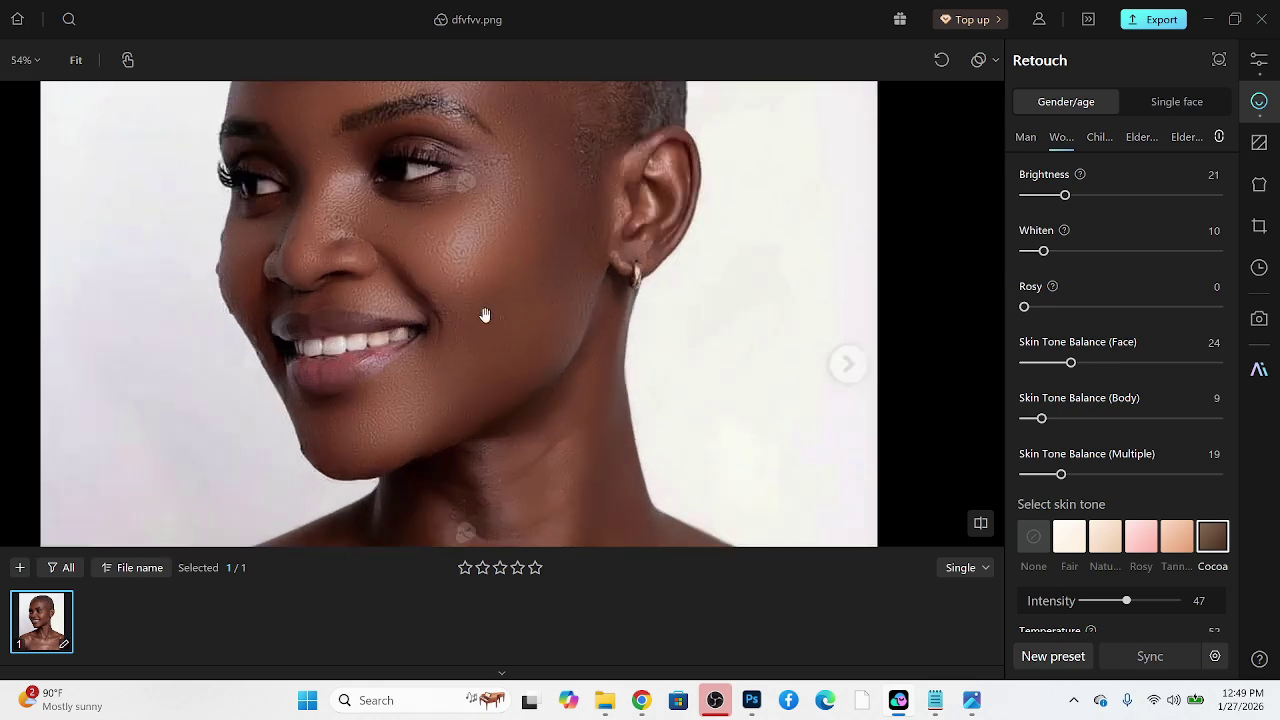
Set the teeth's Whiten to 100.
scroll(490, 315, "down", 5)
scroll(1150, 565, "down", 3)
scroll(1155, 577, "down", 1)
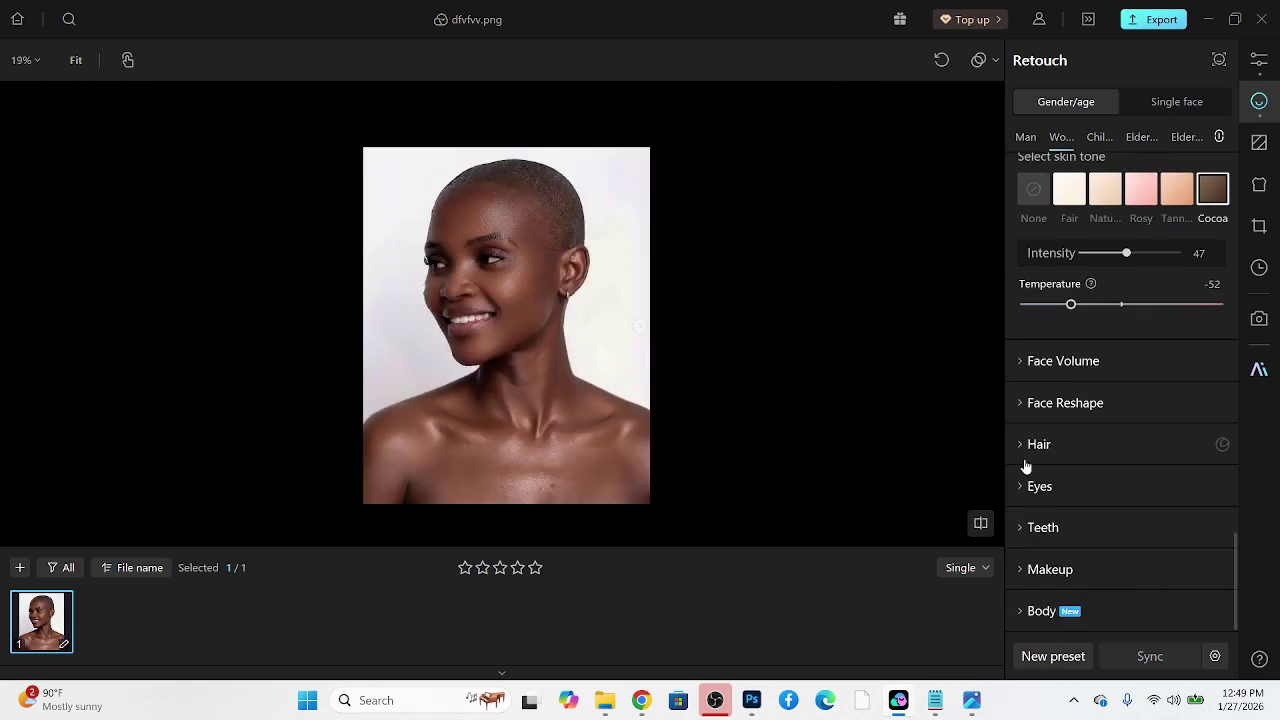
left_click(1059, 527)
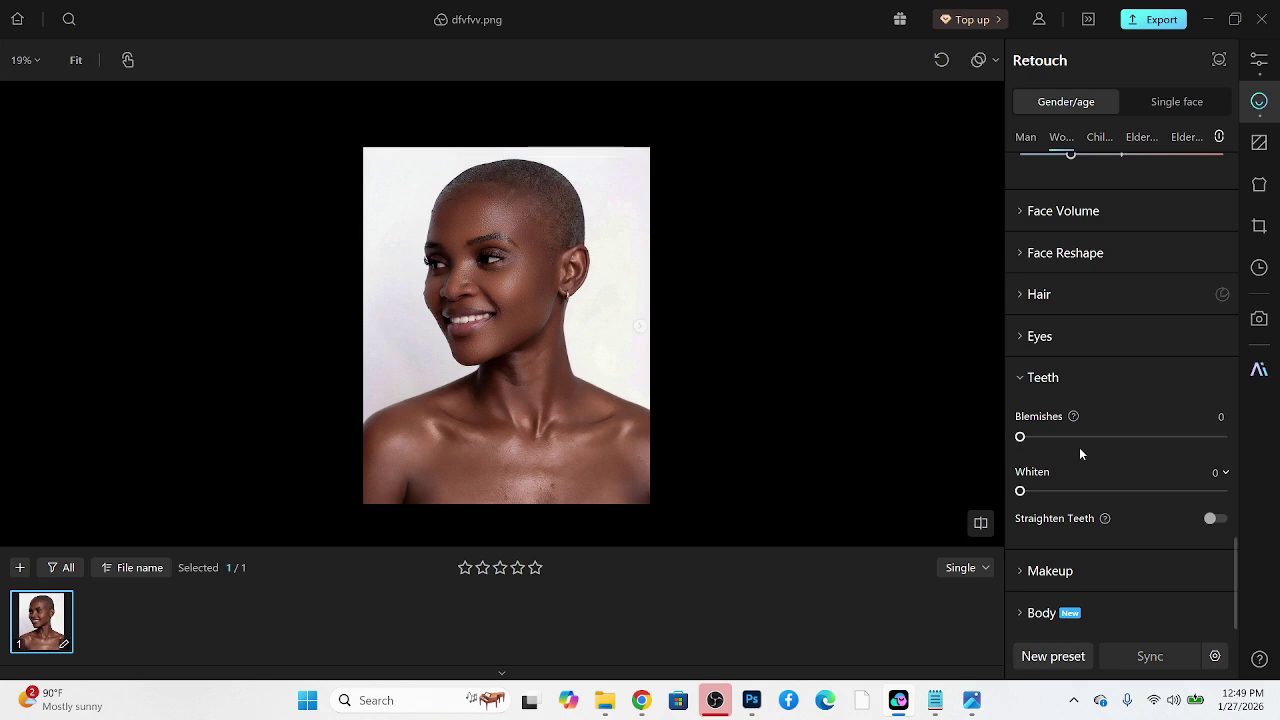
left_click_drag(1051, 490, 1225, 491)
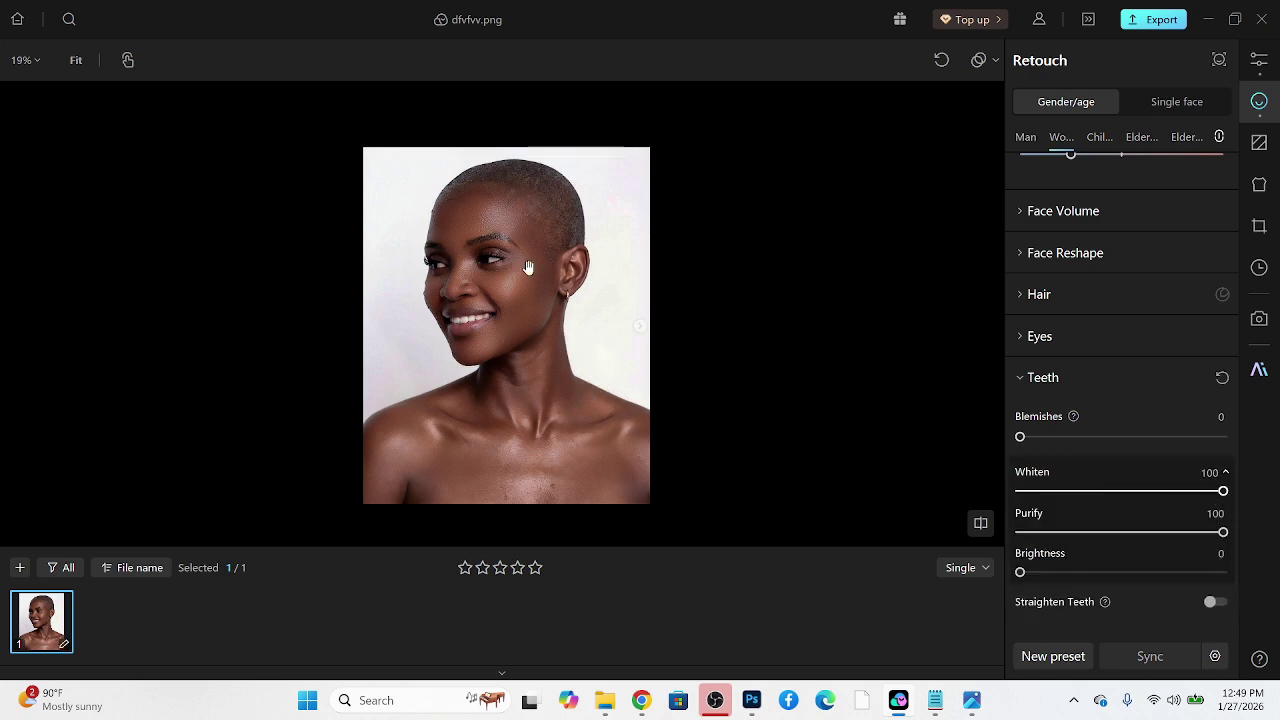
Set the makeup's Enhance Eyebrows to 97 and Enhance Eye Makeup to 100.
scroll(1156, 456, "down", 1)
left_click(1094, 590)
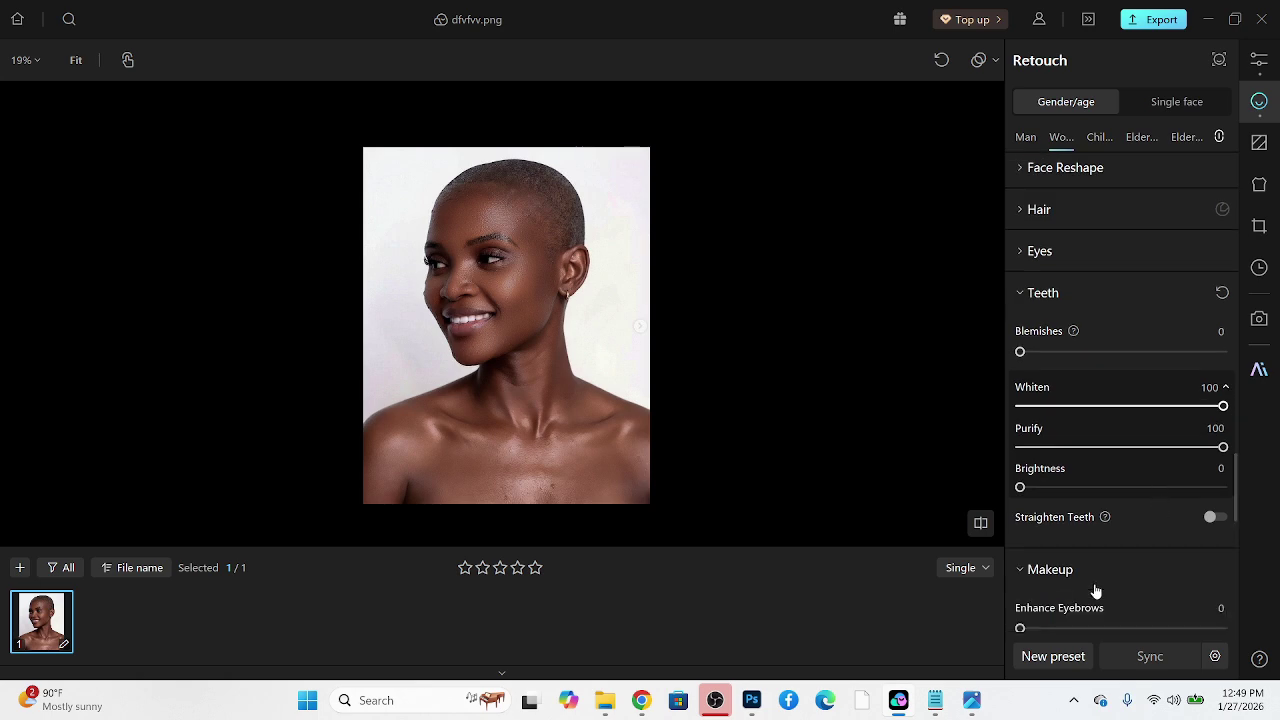
left_click_drag(1119, 527, 1216, 528)
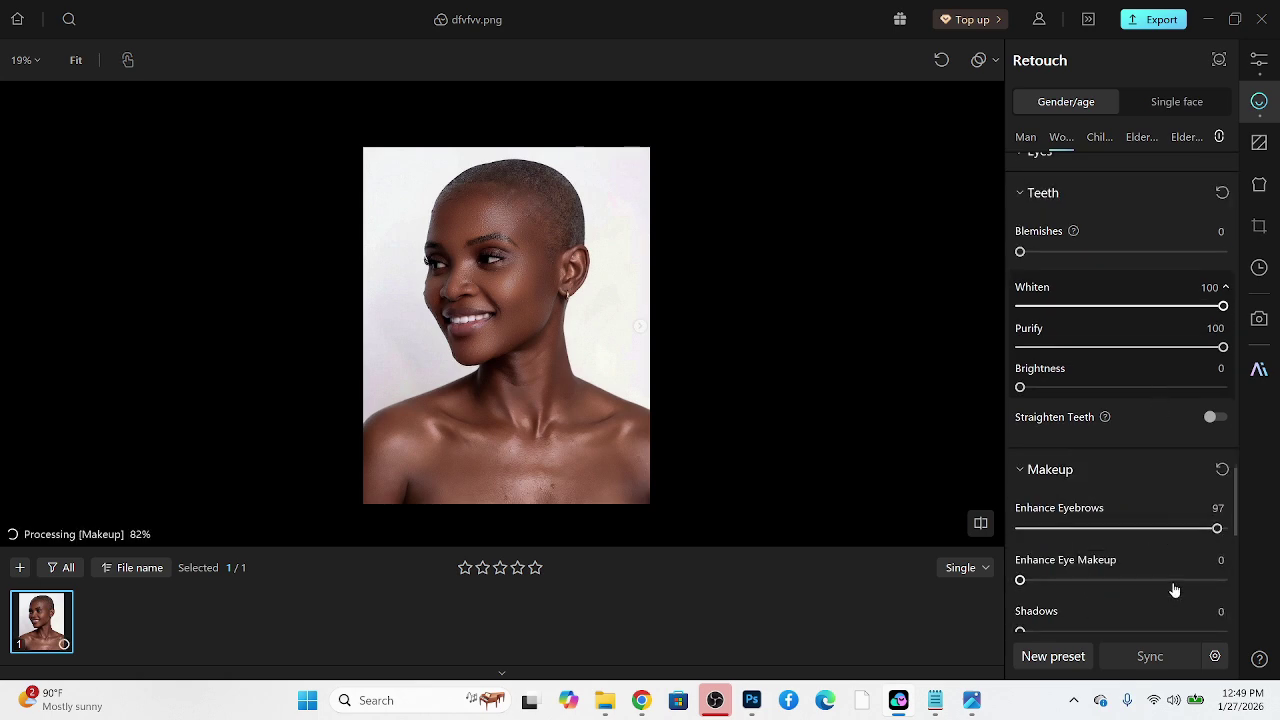
left_click_drag(1134, 580, 1238, 578)
Set the makeup's Shadows to 91 and Highlights to 37, and compare the portrait with the original.
scroll(1083, 500, "down", 2)
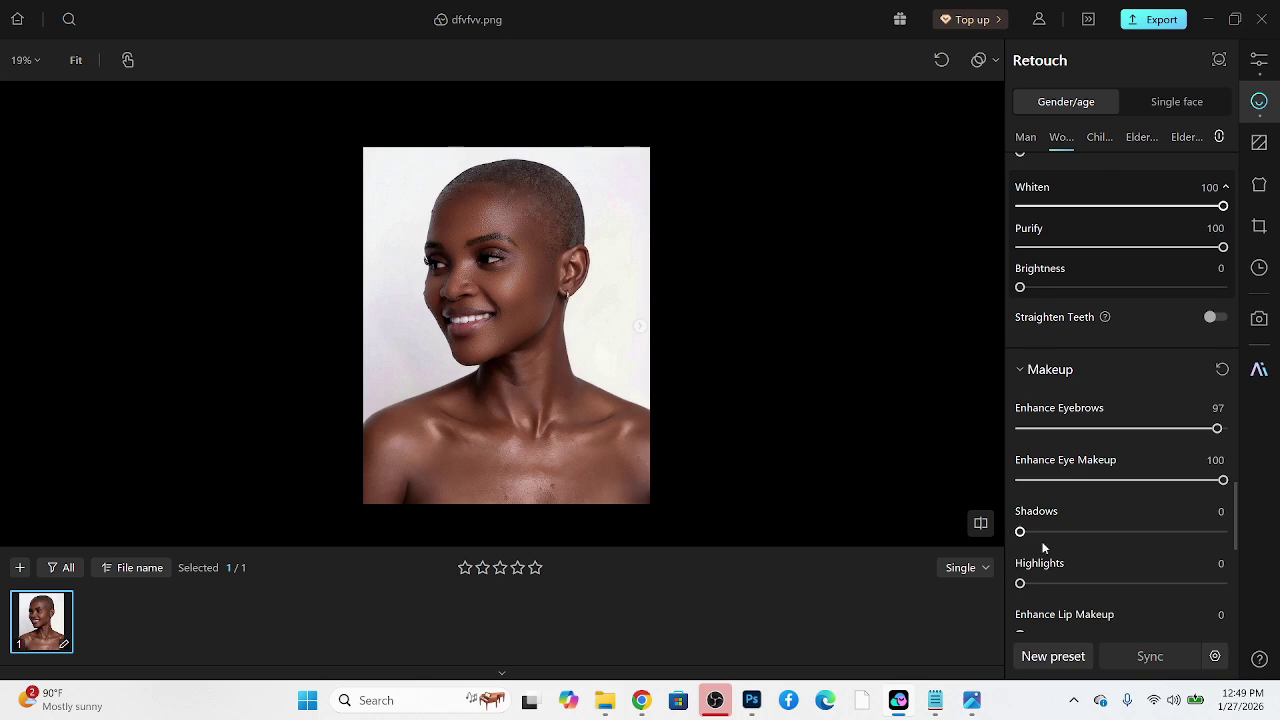
left_click_drag(1066, 534, 1204, 531)
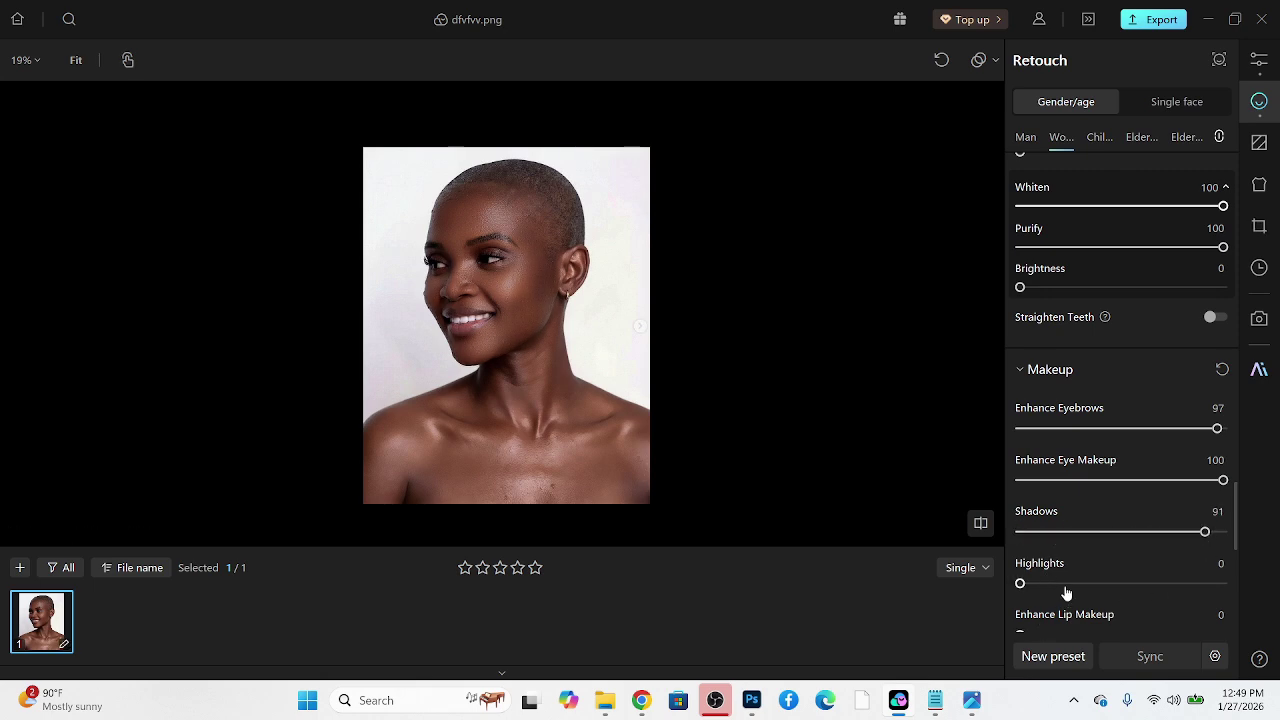
left_click_drag(1066, 590, 1096, 588)
scroll(655, 320, "up", 1)
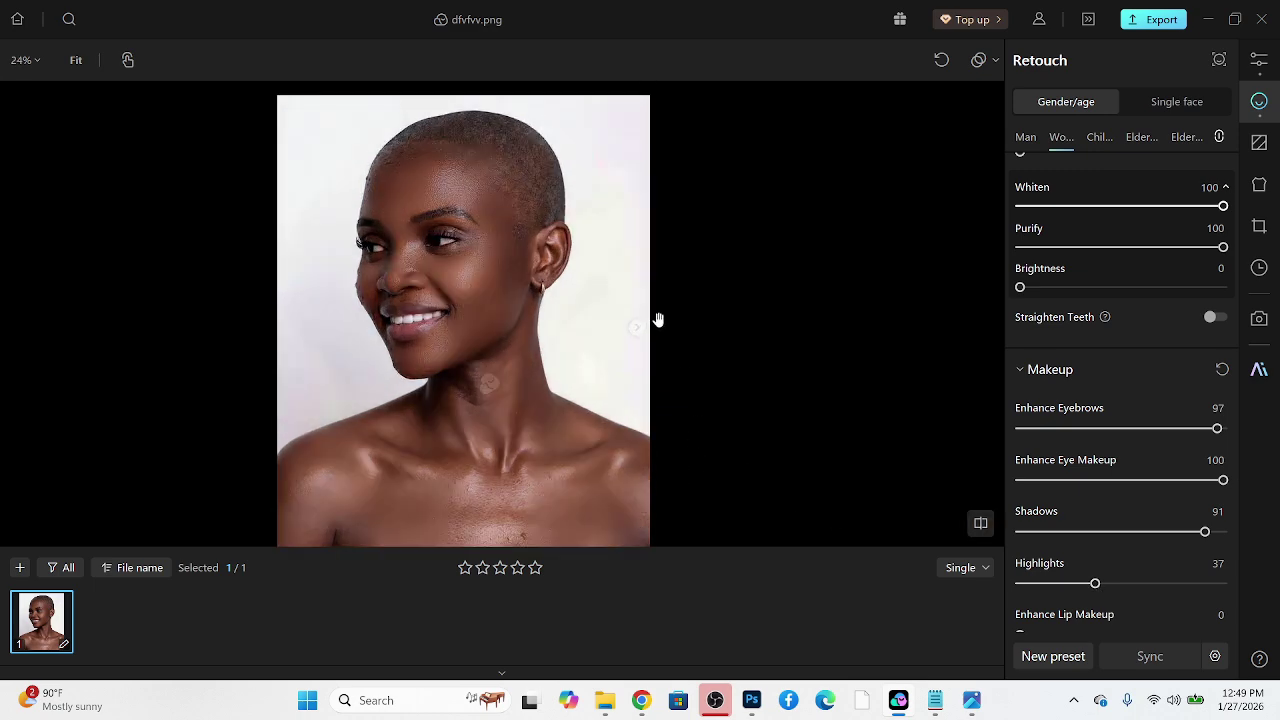
key("backslash")
key("backslash")
Set Hair Part to 65 and apply hair color 06 with an Intensity of 50.
scroll(1144, 390, "up", 5)
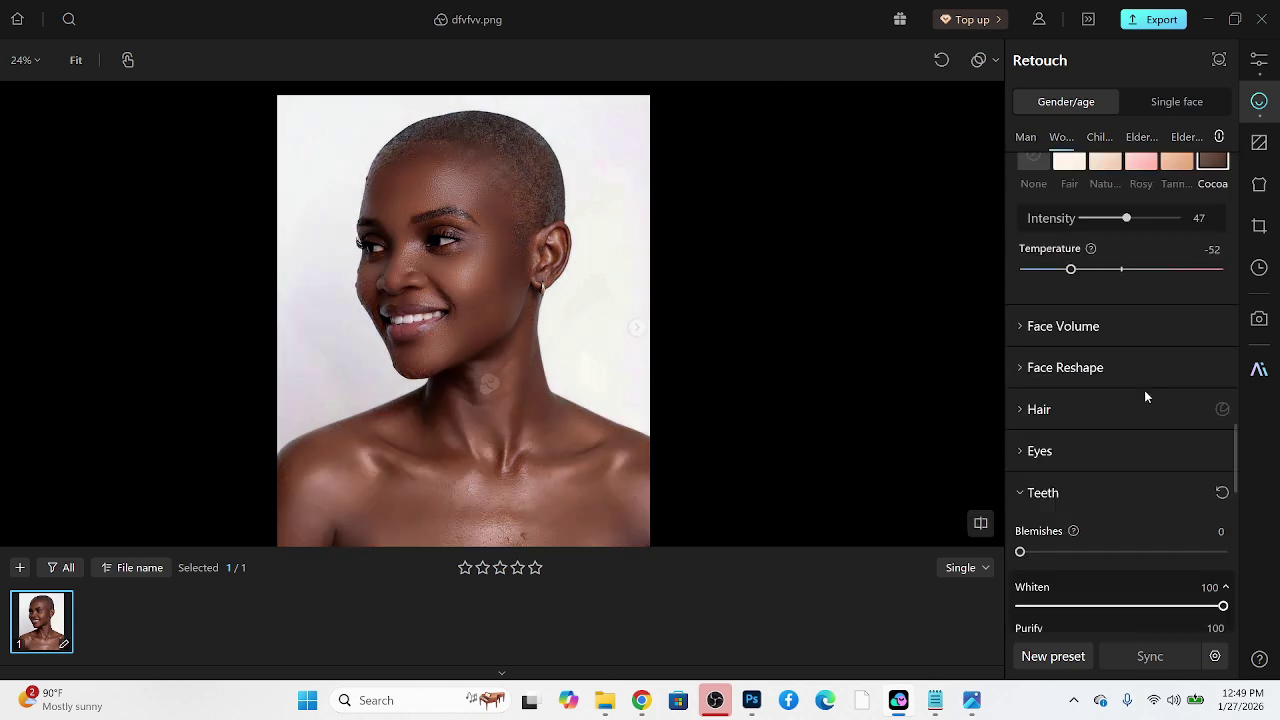
left_click(1080, 410)
left_click_drag(1124, 467, 1152, 467)
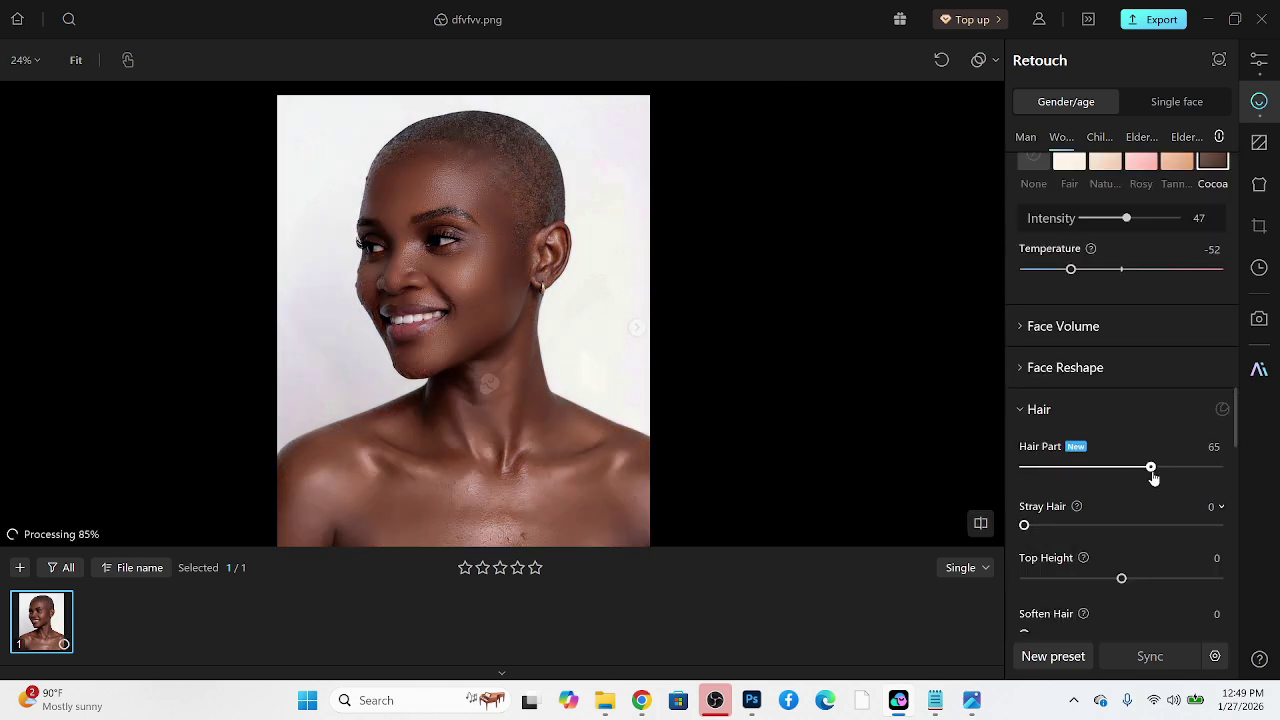
scroll(1135, 516, "down", 3)
left_click(1155, 521)
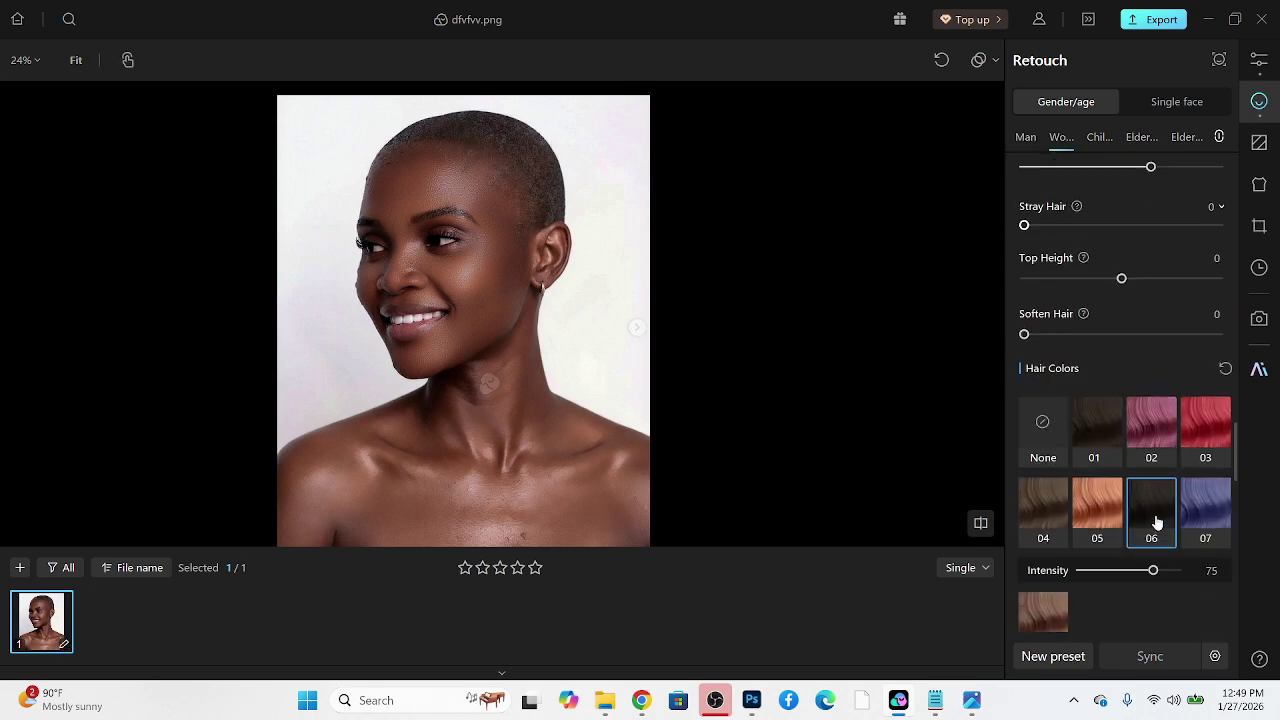
left_click_drag(1153, 570, 1130, 572)
Adjust the global tone of the photo to Exposure 0.12, Highlights -19 and Contrast 7.
left_click(1259, 60)
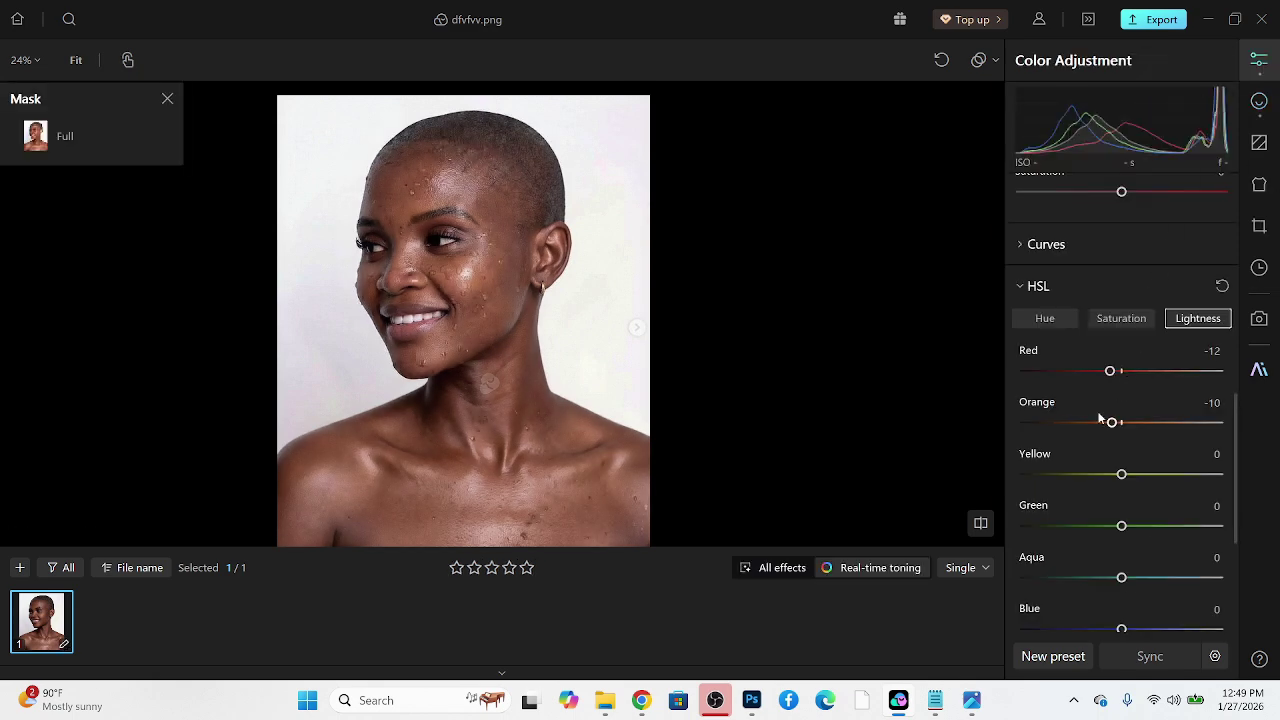
scroll(1134, 331, "up", 2)
scroll(1134, 331, "up", 5)
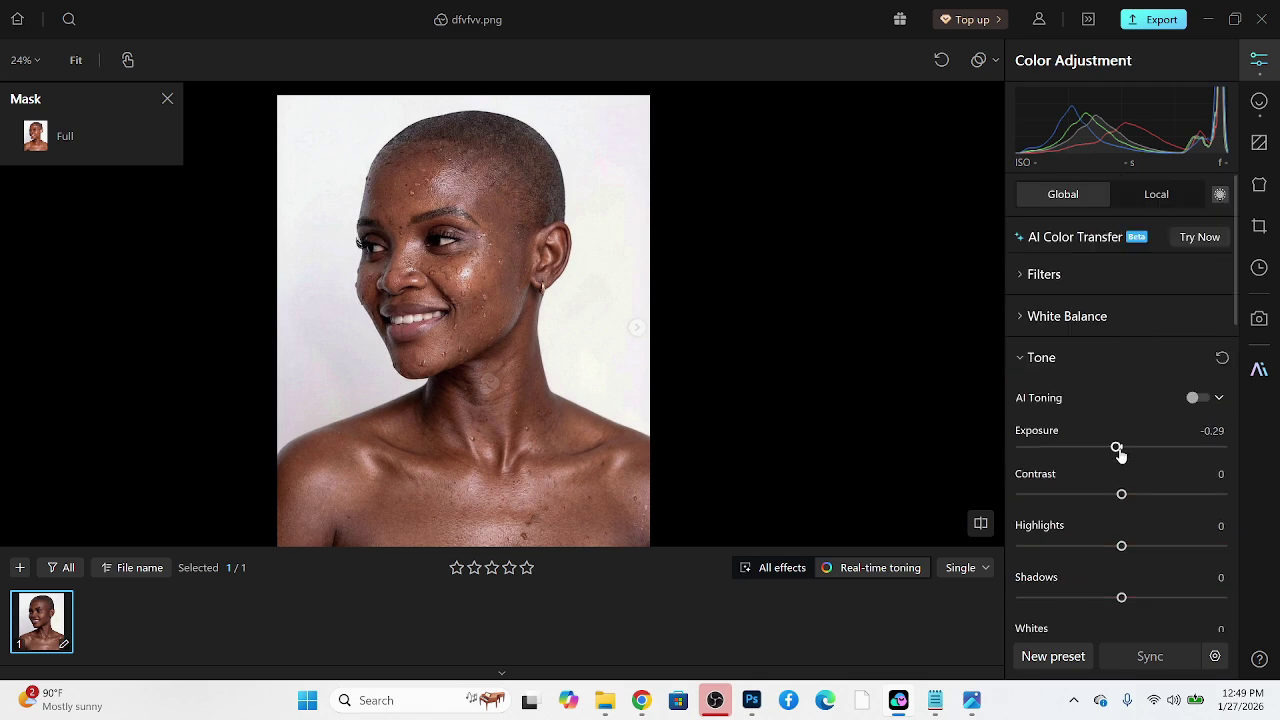
left_click_drag(1117, 449, 1125, 453)
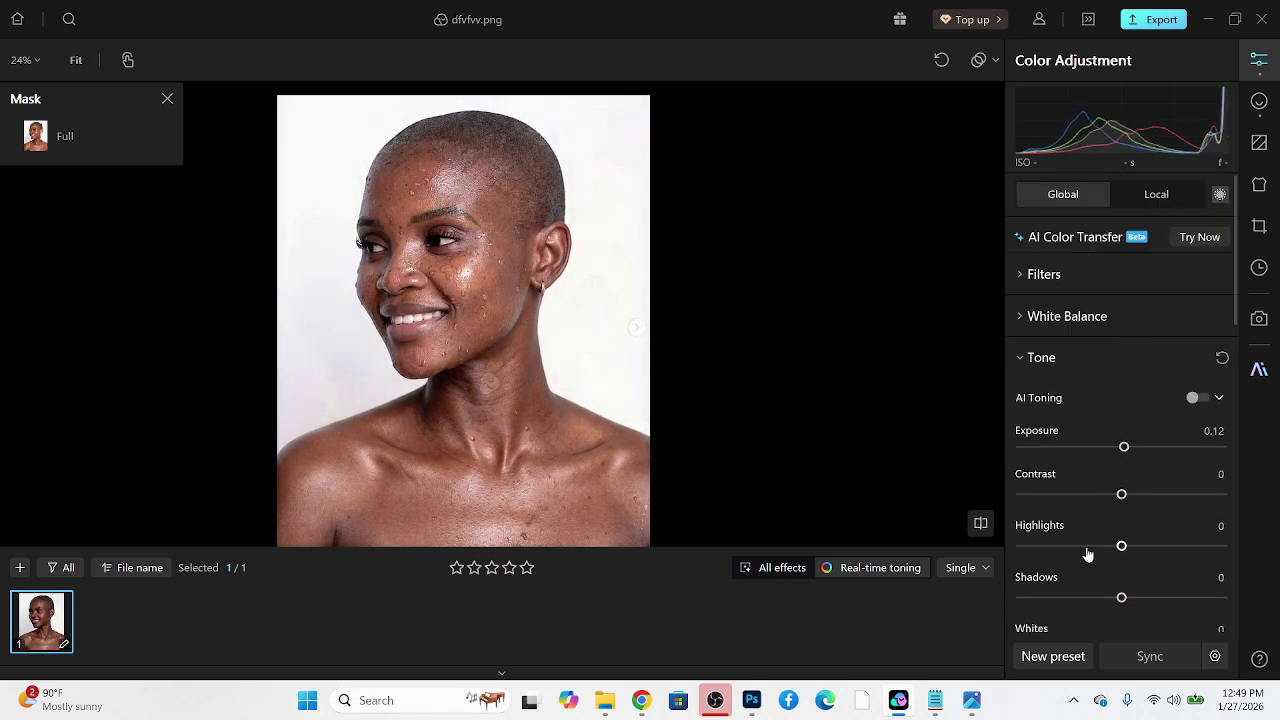
left_click_drag(1121, 547, 1103, 547)
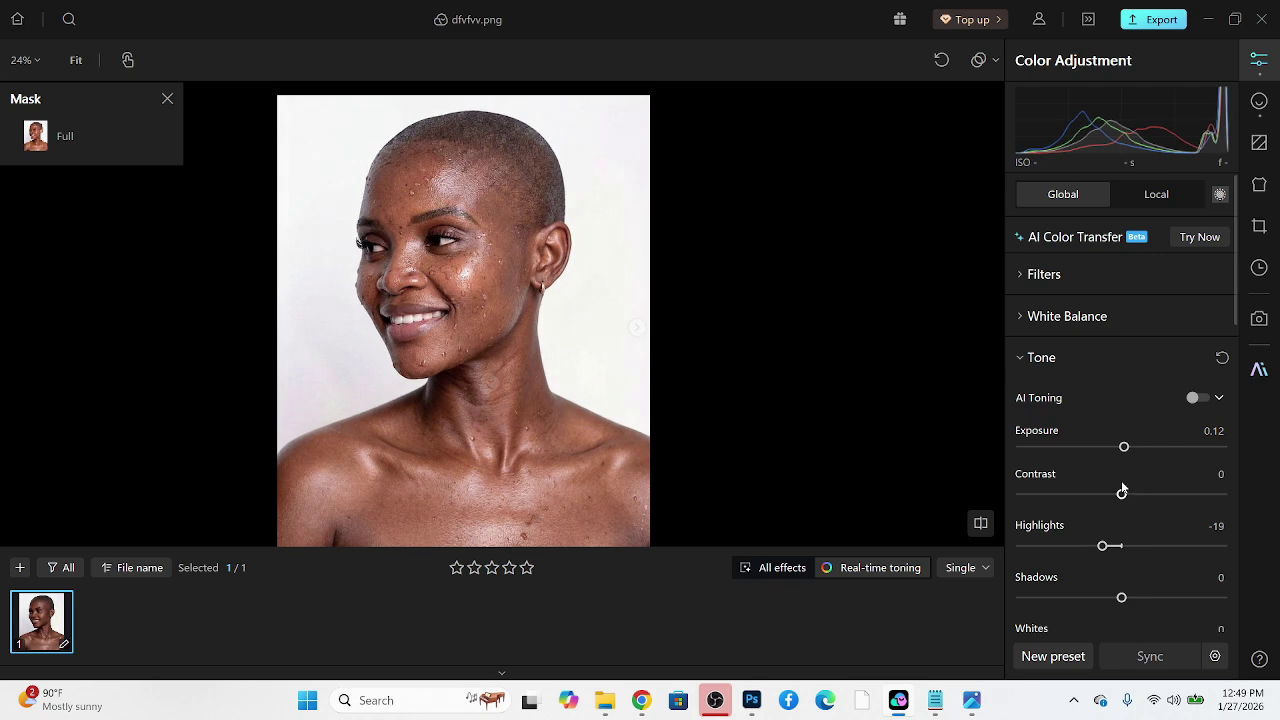
left_click_drag(1121, 494, 1128, 494)
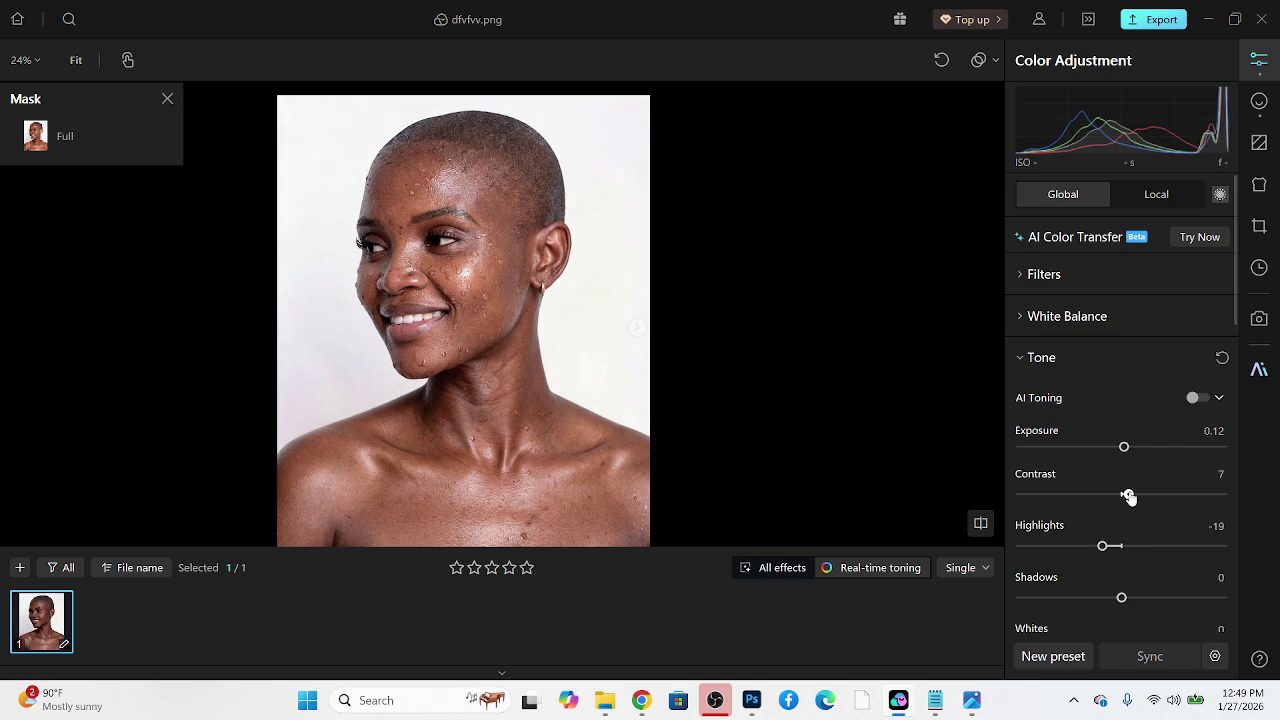
Raise the Intensity of hair color 06 to 87 and compare the retouched portrait with the original.
left_click(1259, 101)
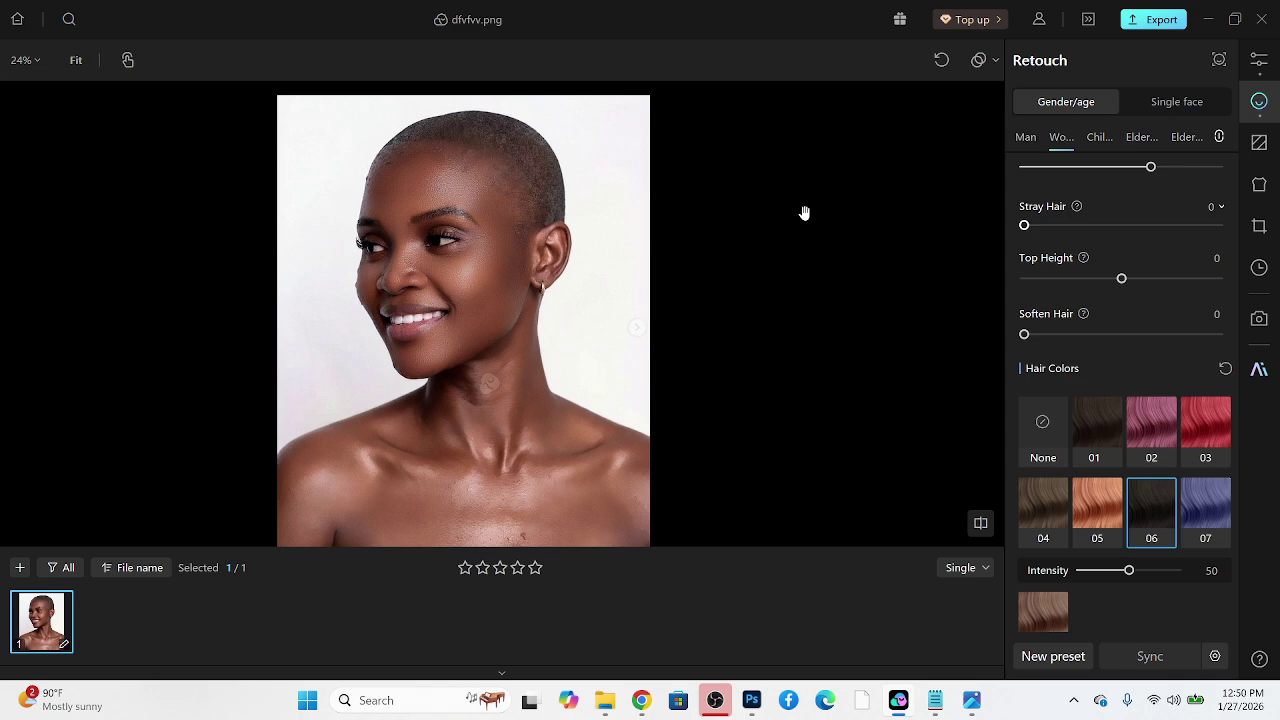
left_click(1164, 574)
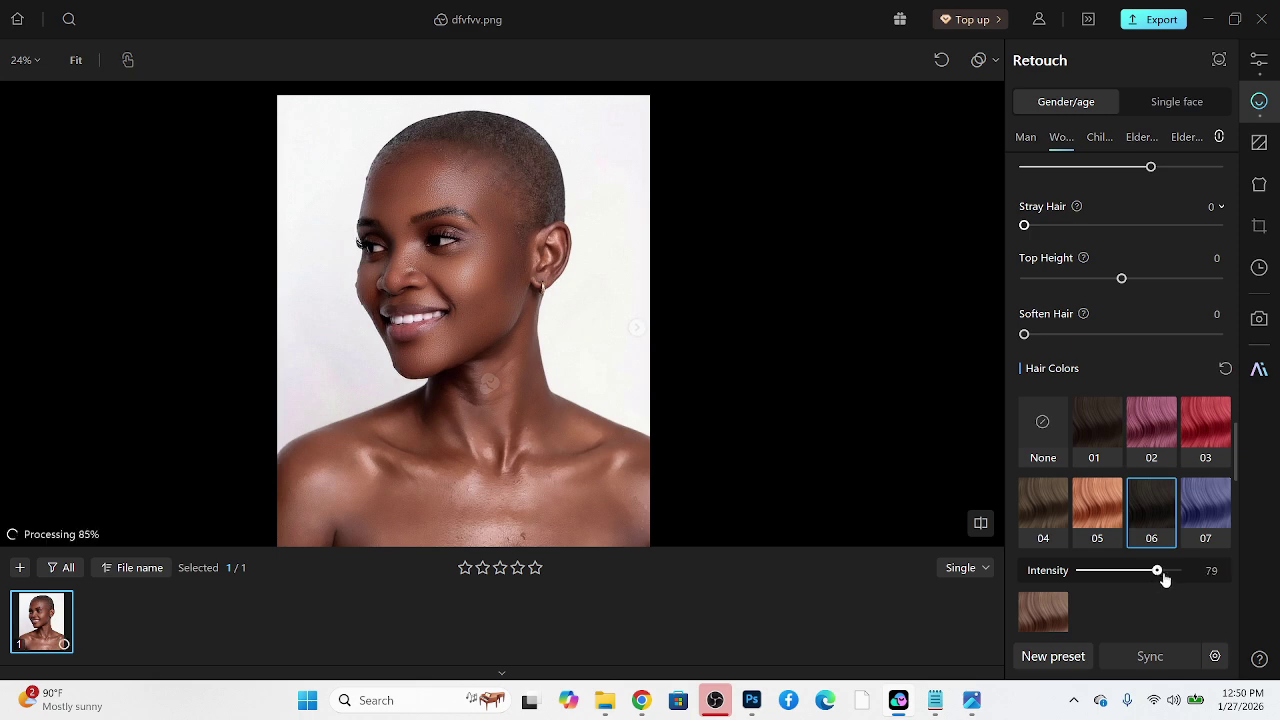
left_click(642, 411)
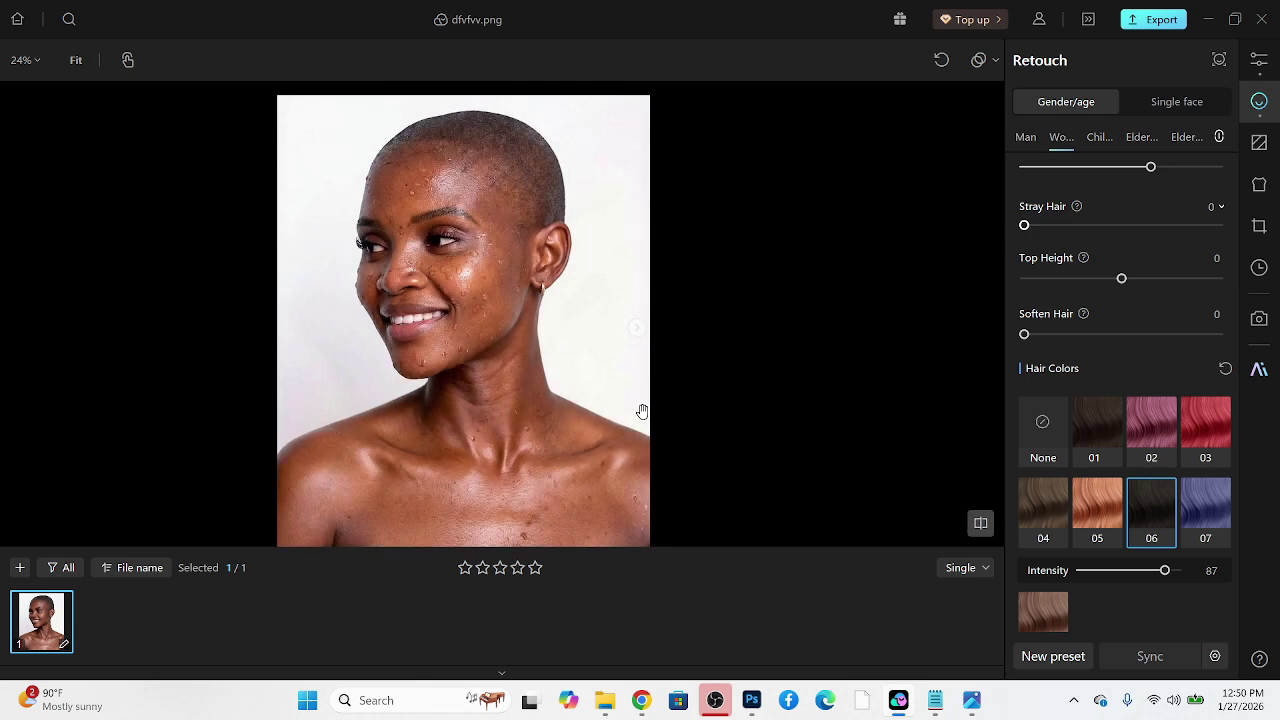
left_click(642, 411)
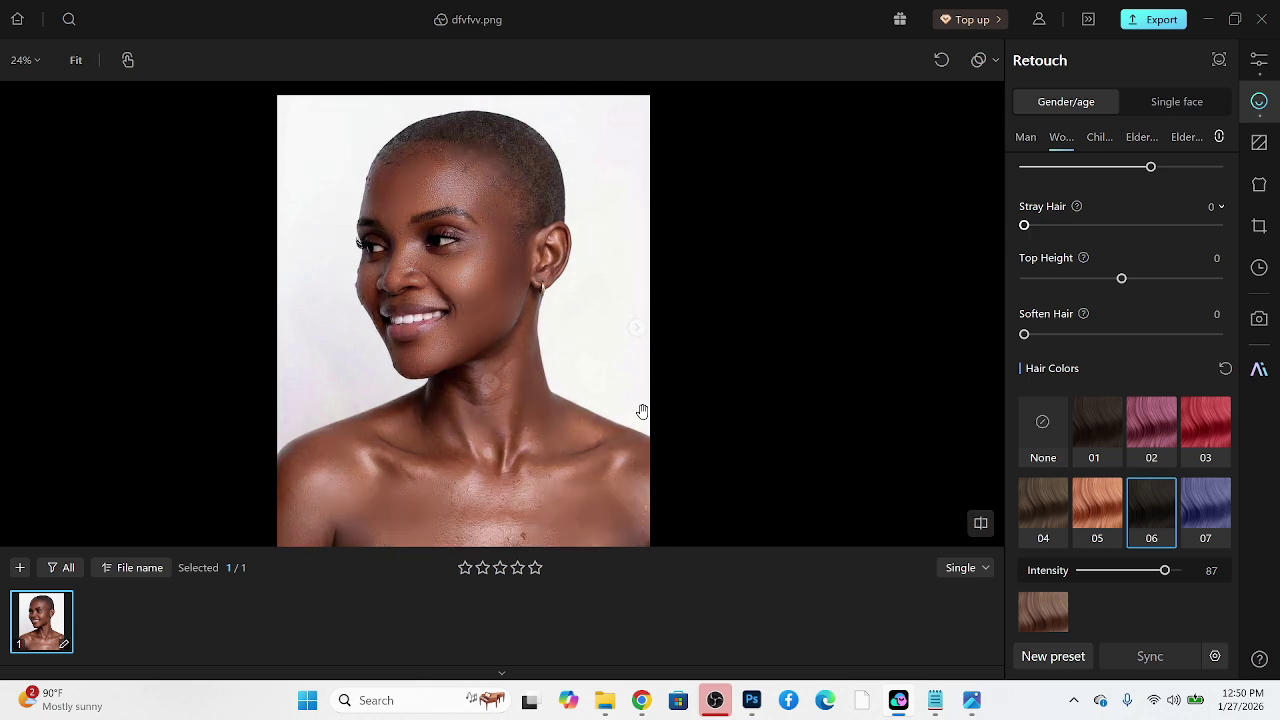
left_click(642, 411)
left_click(642, 411)
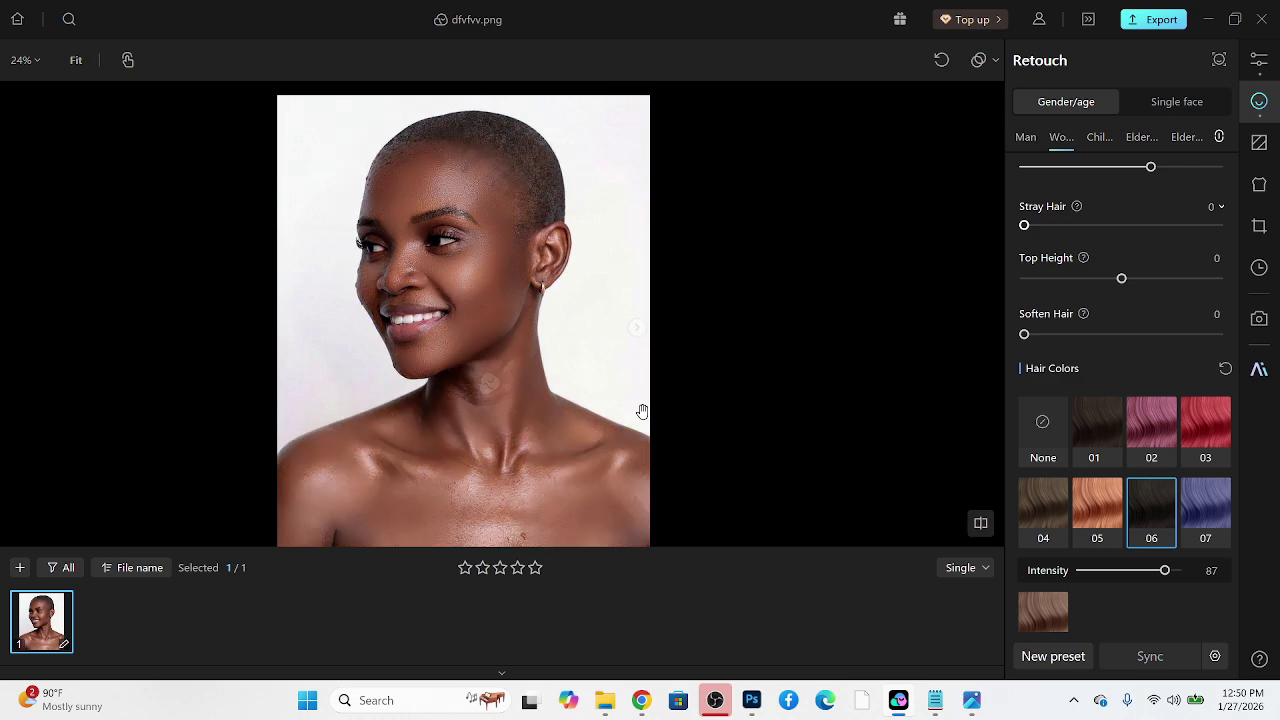